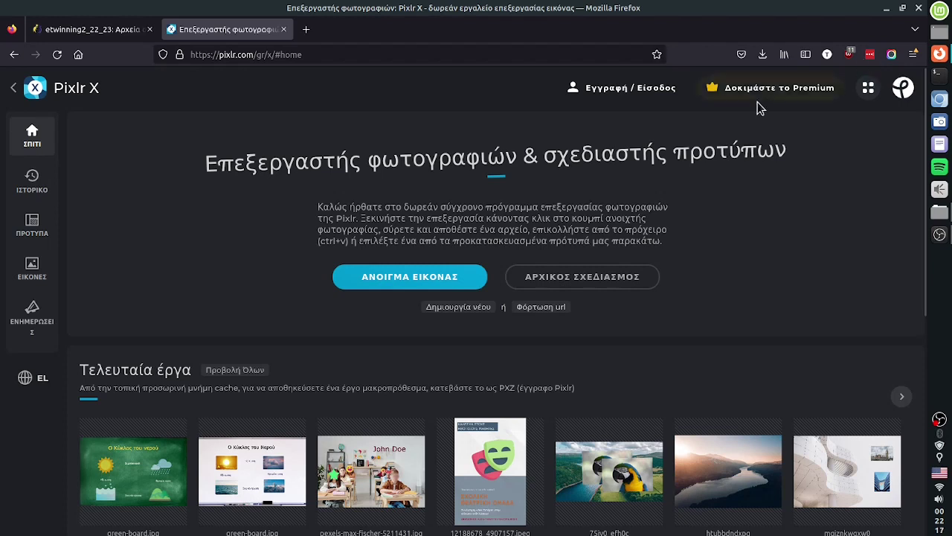
- Open the purple-sky canal photo from the stock images for boats, pre-resized to full hd at 1920 x 1280
click(31, 269)
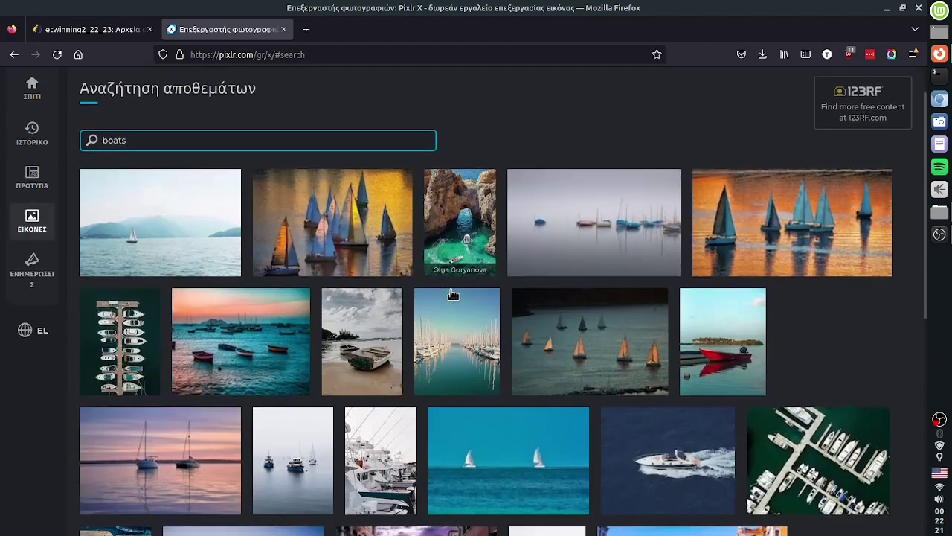
scroll(451, 293, down, 5)
scroll(455, 294, up, 2)
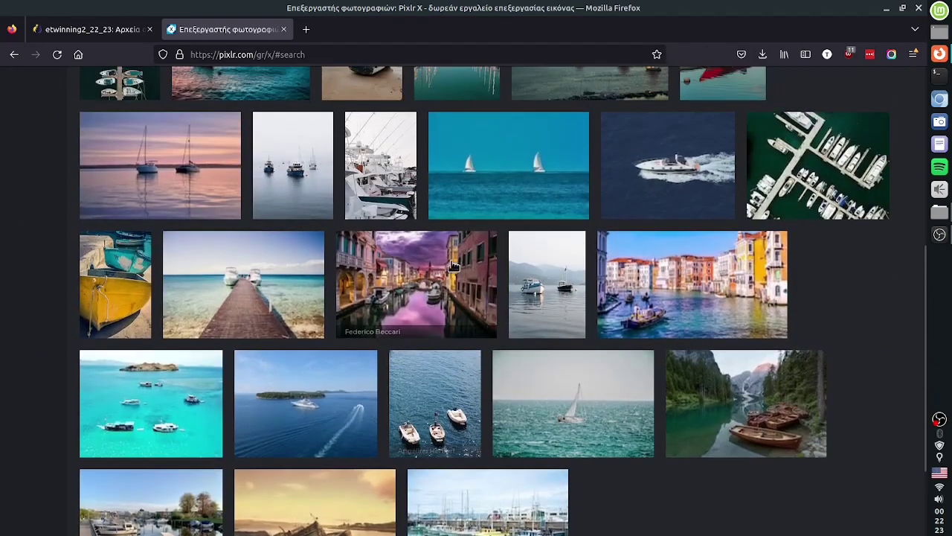
click(466, 296)
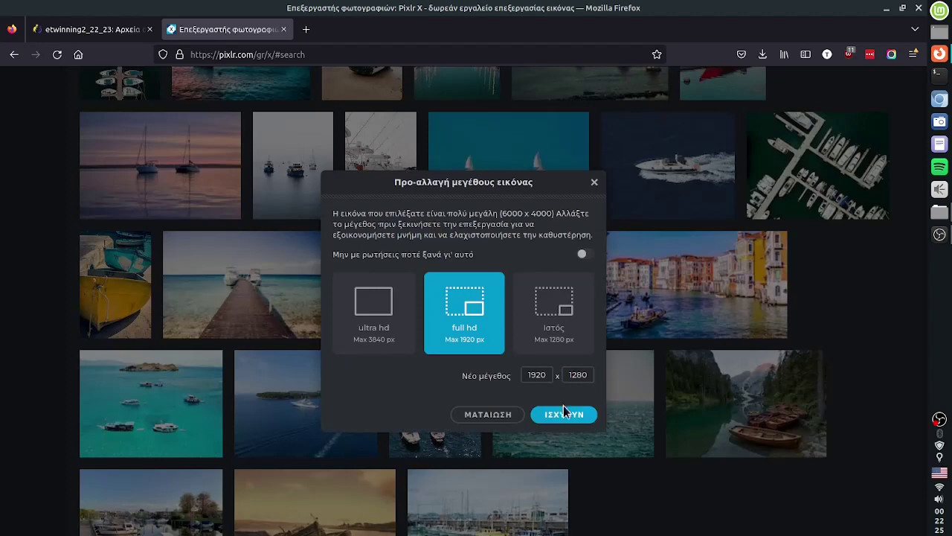
click(567, 415)
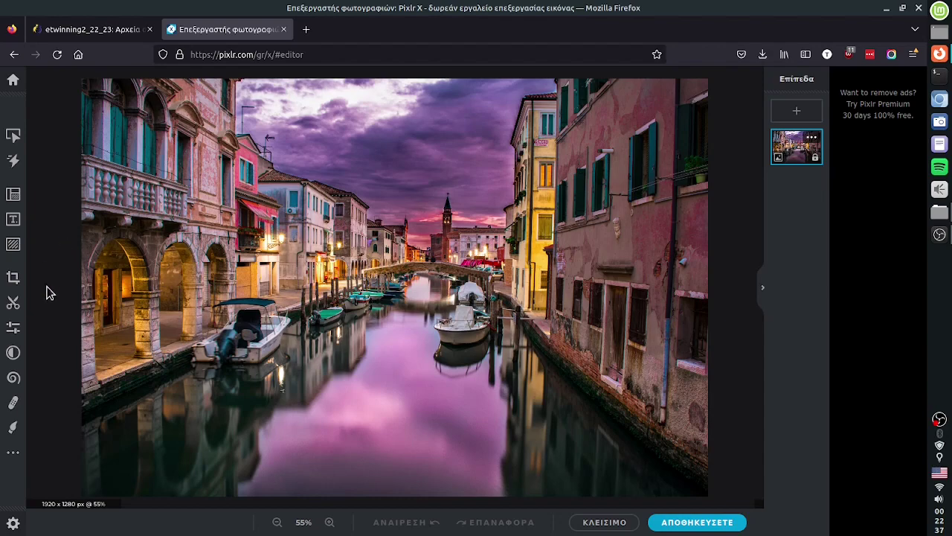
- Add pexels-pixabay-417173.jpg as a media element on the canal photo and shift it slightly up and to the left
click(12, 244)
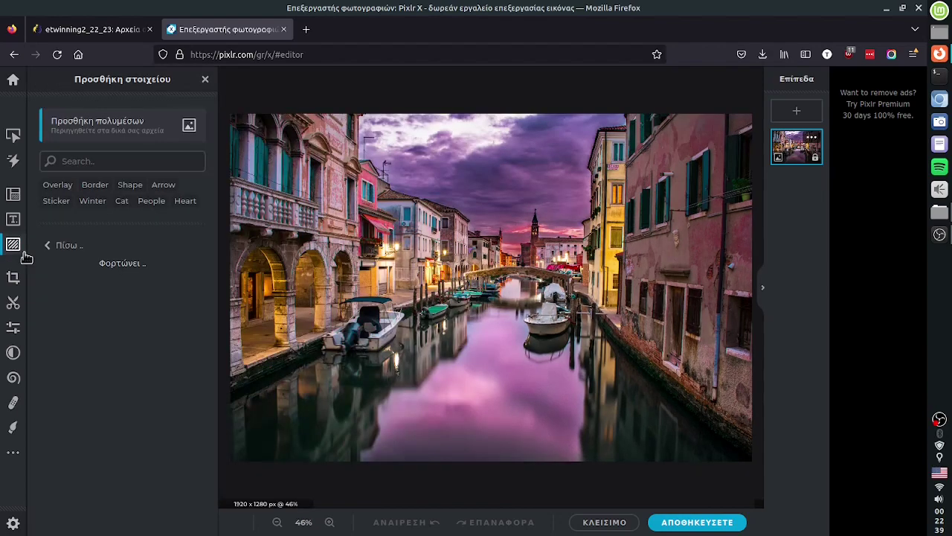
click(93, 125)
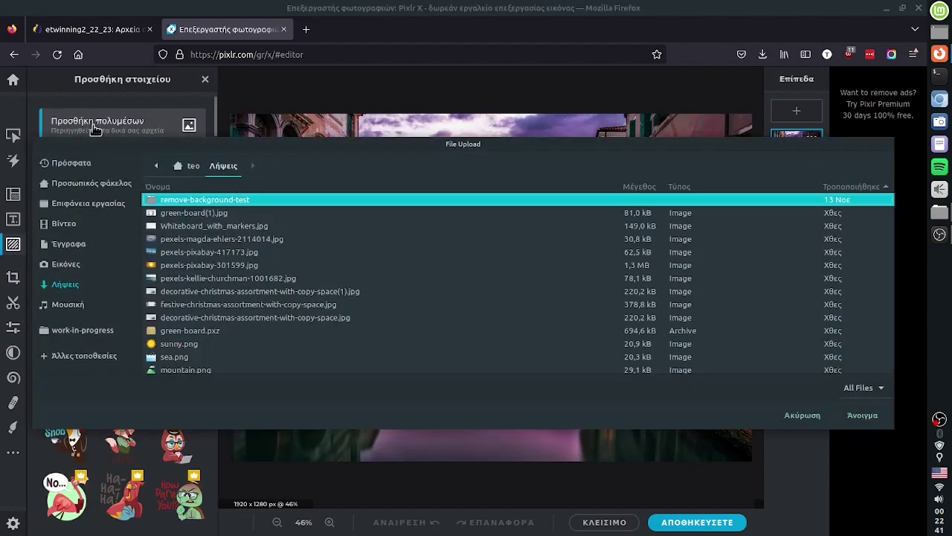
click(193, 255)
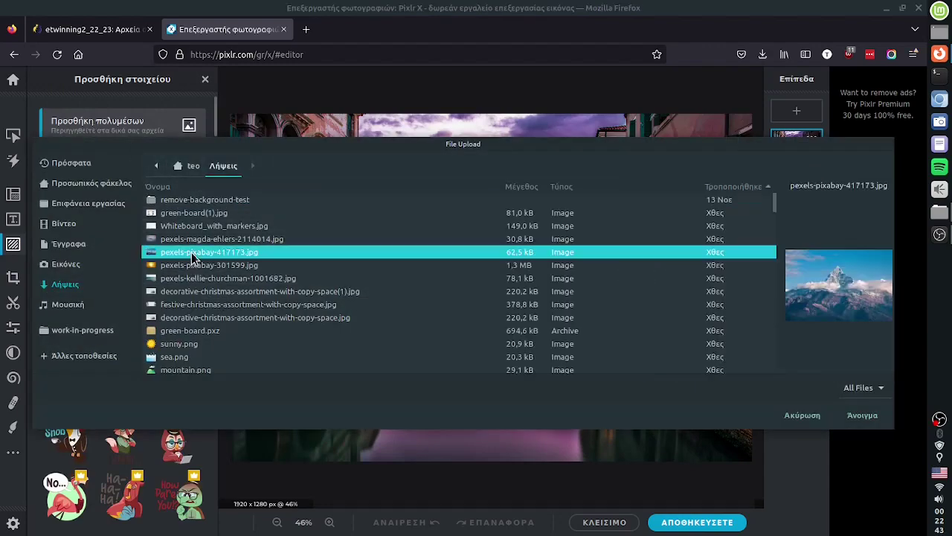
double_click(194, 255)
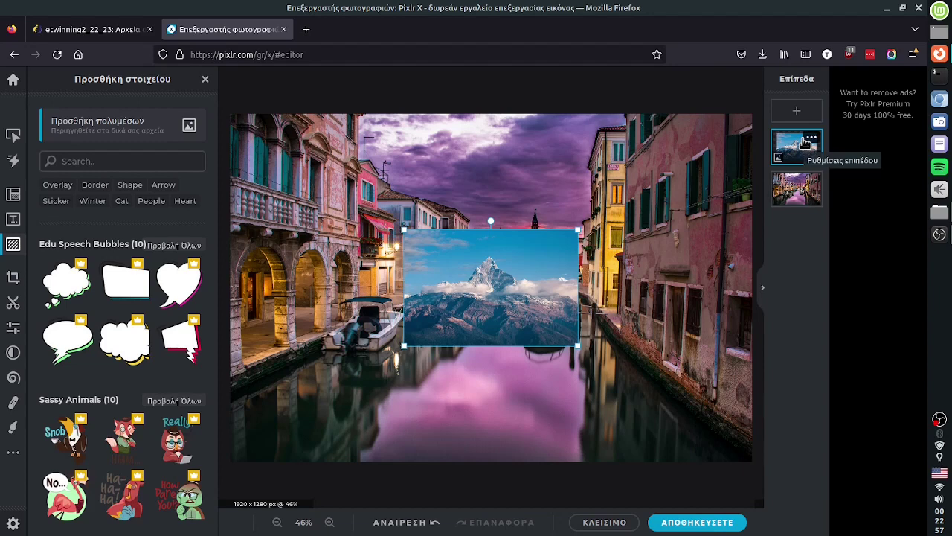
drag(546, 279, 524, 273)
- Add the pink-clouds Pexels photo from the downloads folder as another media element
click(159, 141)
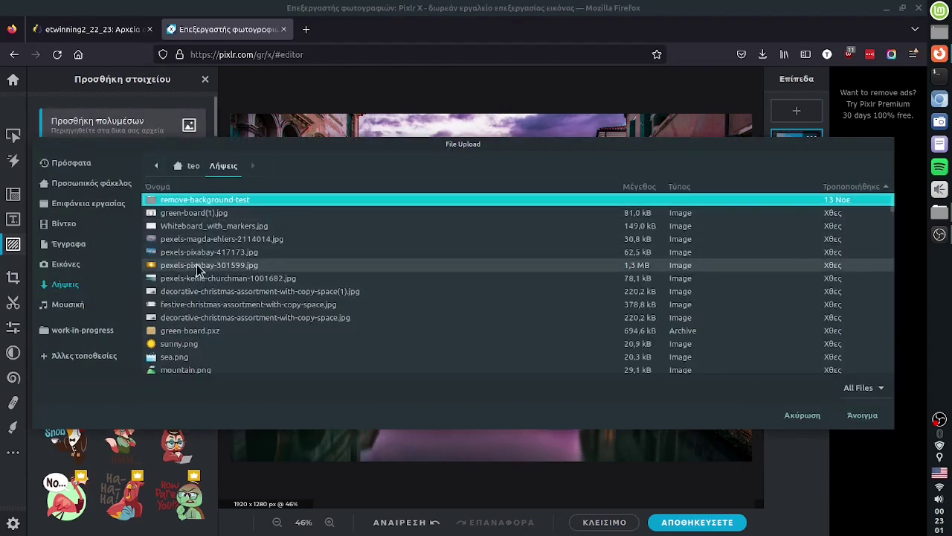
click(195, 278)
click(193, 252)
click(192, 239)
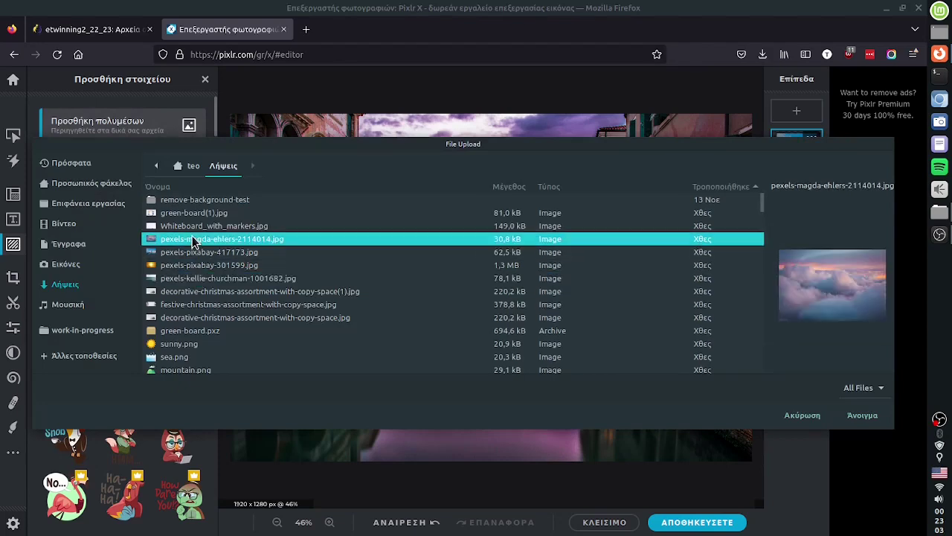
double_click(192, 239)
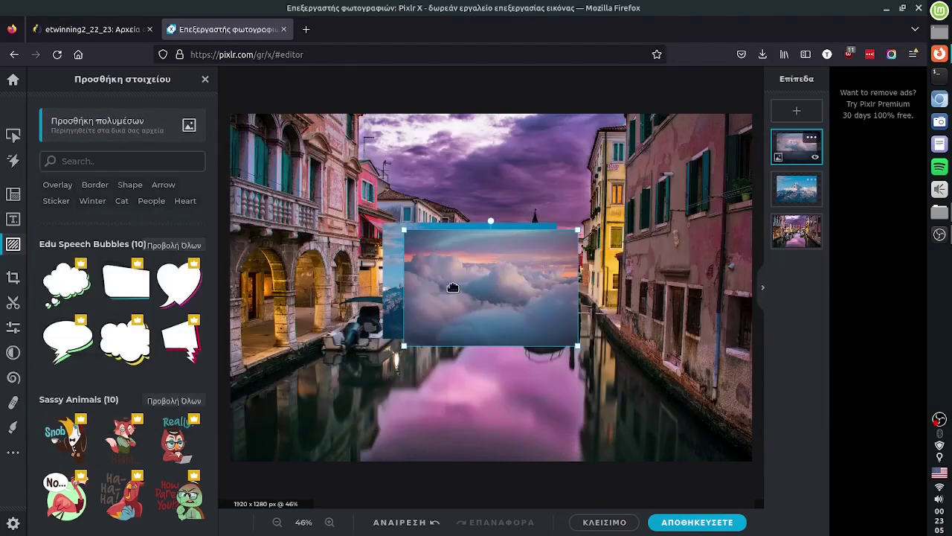
- Move the mountain image over the left buildings and the clouds image over the right side of the canal, side by side
drag(453, 287, 534, 347)
drag(447, 271, 386, 242)
drag(582, 348, 660, 312)
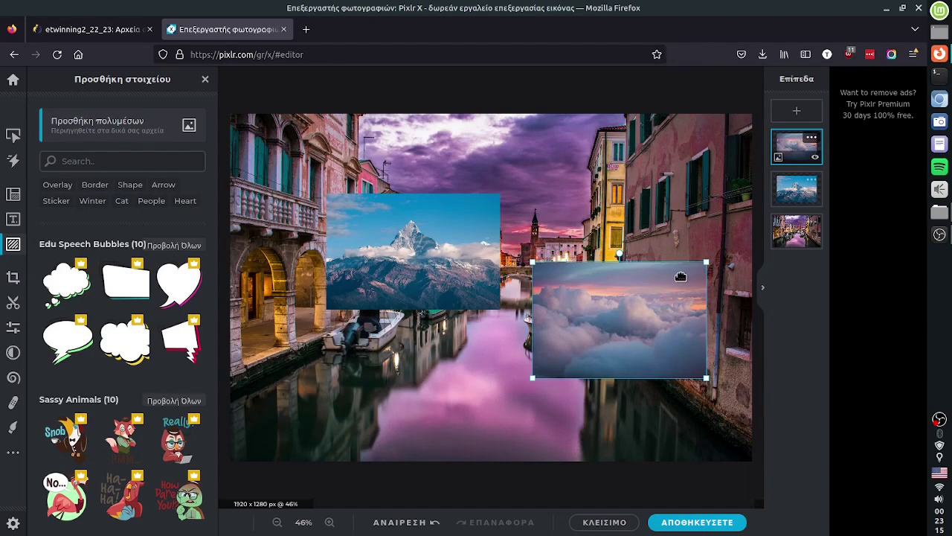
click(452, 226)
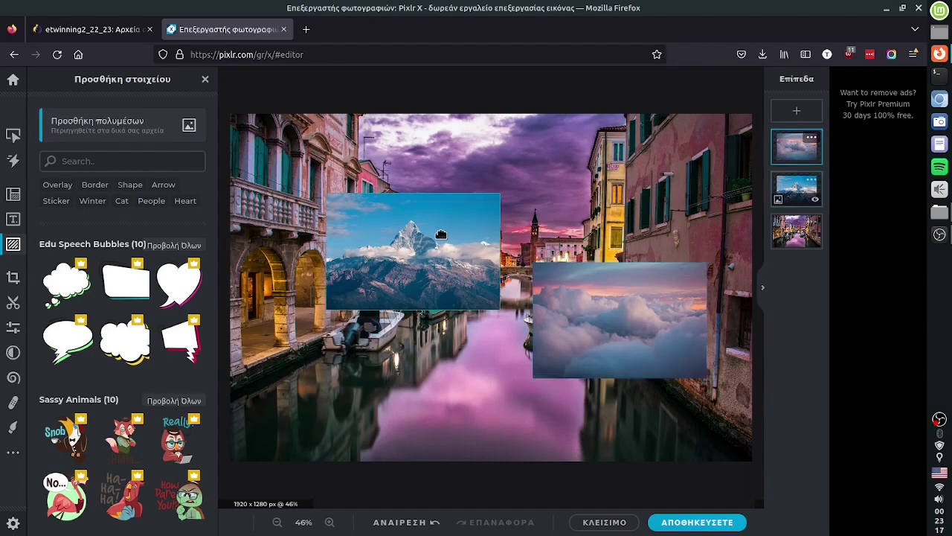
drag(452, 227, 421, 217)
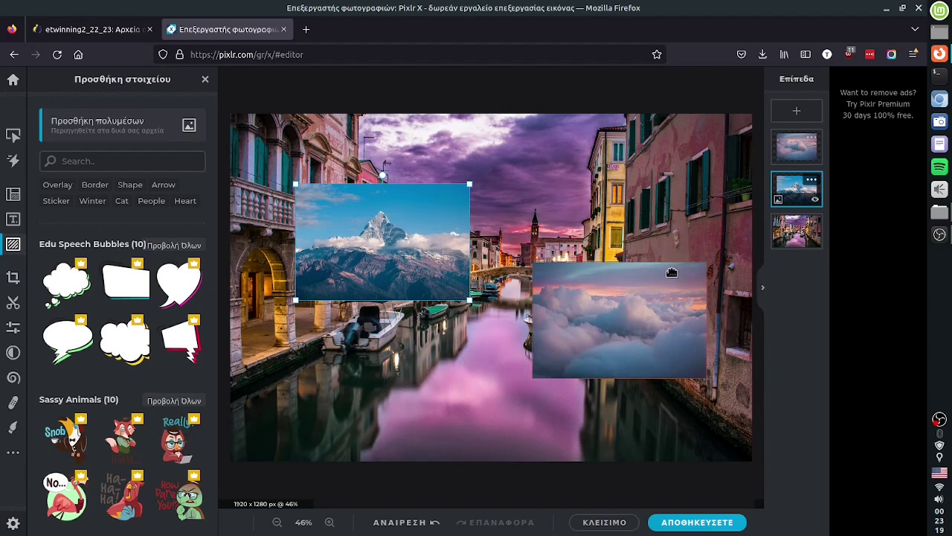
drag(660, 295, 644, 287)
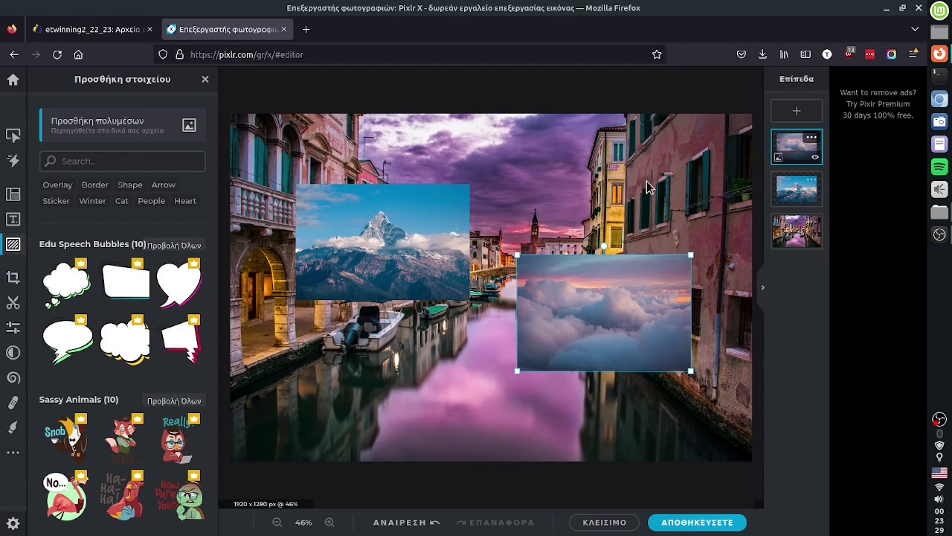
drag(395, 231, 375, 211)
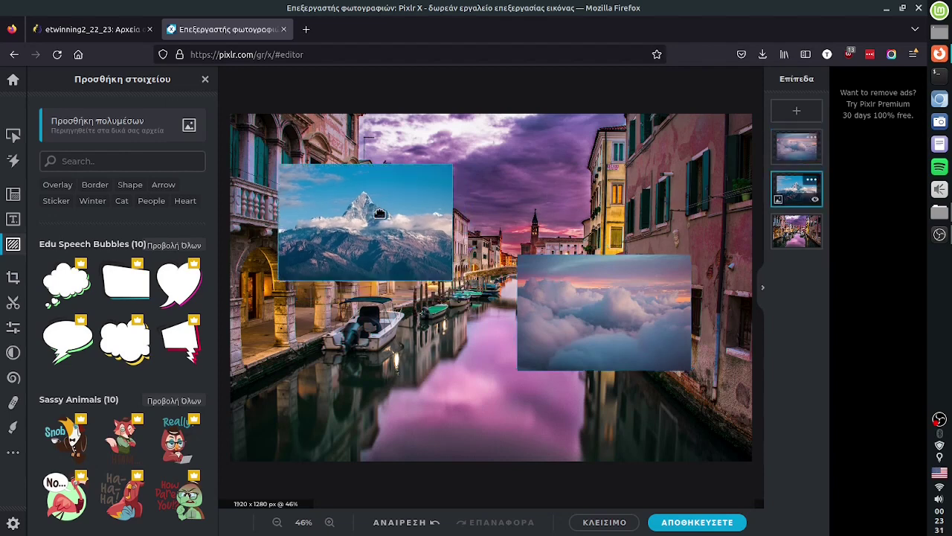
drag(593, 300, 573, 258)
drag(380, 210, 375, 264)
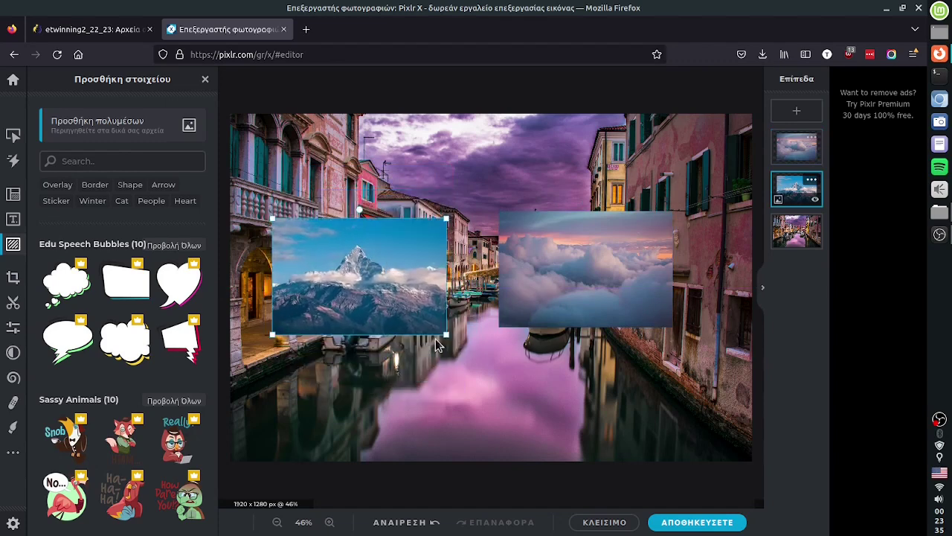
- Enlarge the mountain image, rotate it very slightly and place it against the canvas's left edge
drag(444, 330, 584, 447)
drag(407, 357, 385, 345)
mouse_move(415, 198)
mouse_down()
mouse_move(394, 198)
mouse_move(412, 201)
mouse_up()
drag(413, 266, 392, 246)
- Place the clouds image over the right part of the mountain image and enlarge it moderately
drag(584, 273, 565, 291)
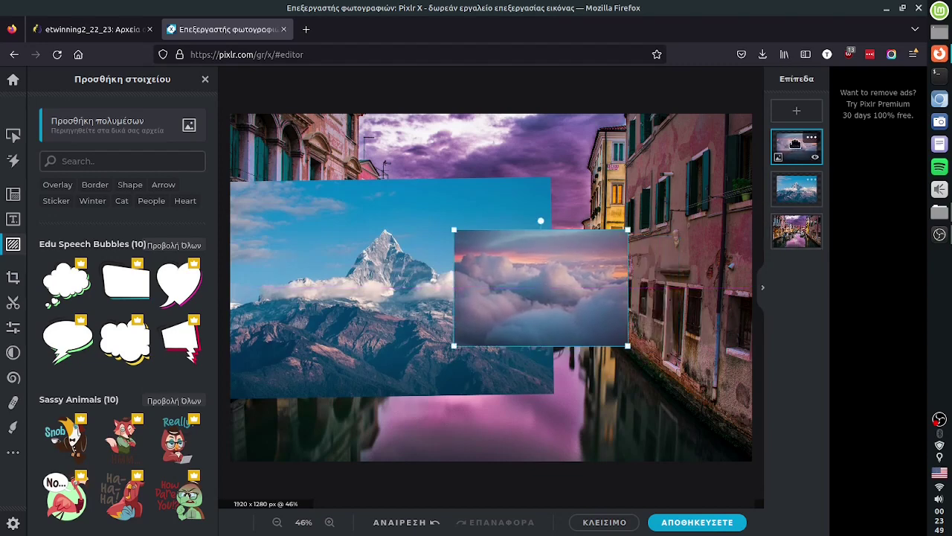
drag(610, 246, 569, 212)
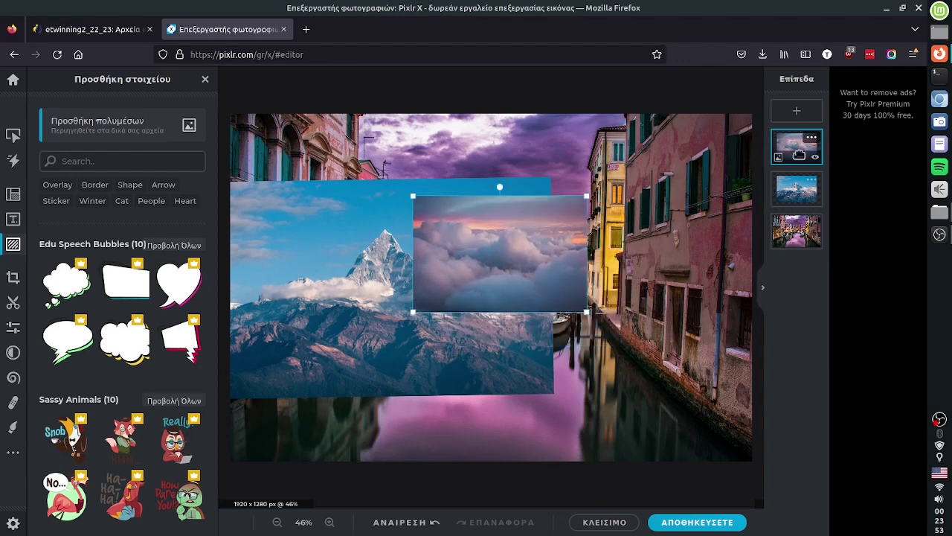
mouse_move(542, 250)
mouse_down()
mouse_move(561, 260)
mouse_move(554, 256)
mouse_up()
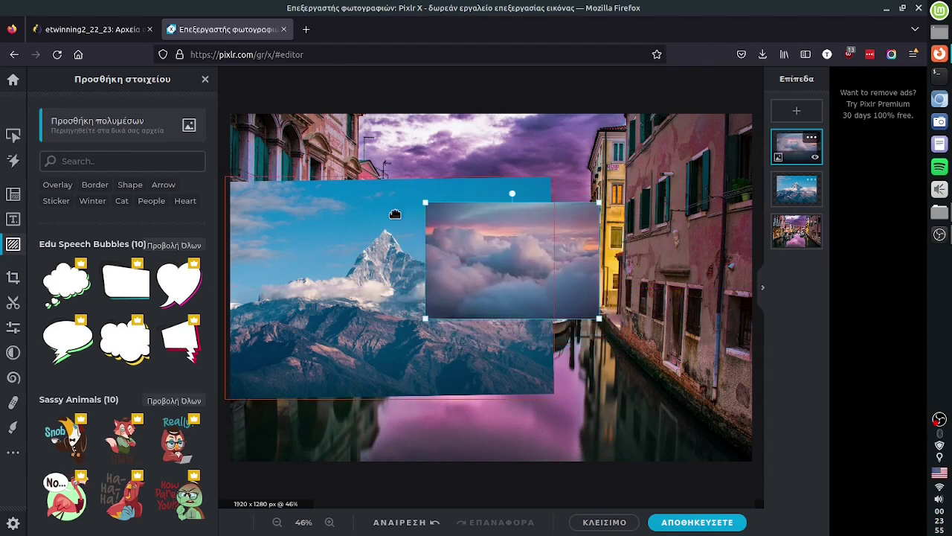
click(793, 177)
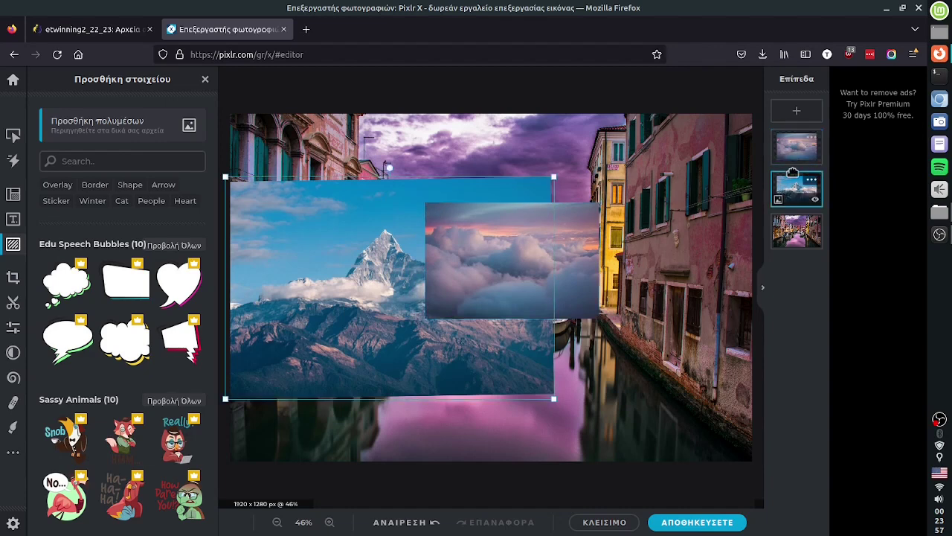
click(794, 149)
drag(562, 285, 552, 270)
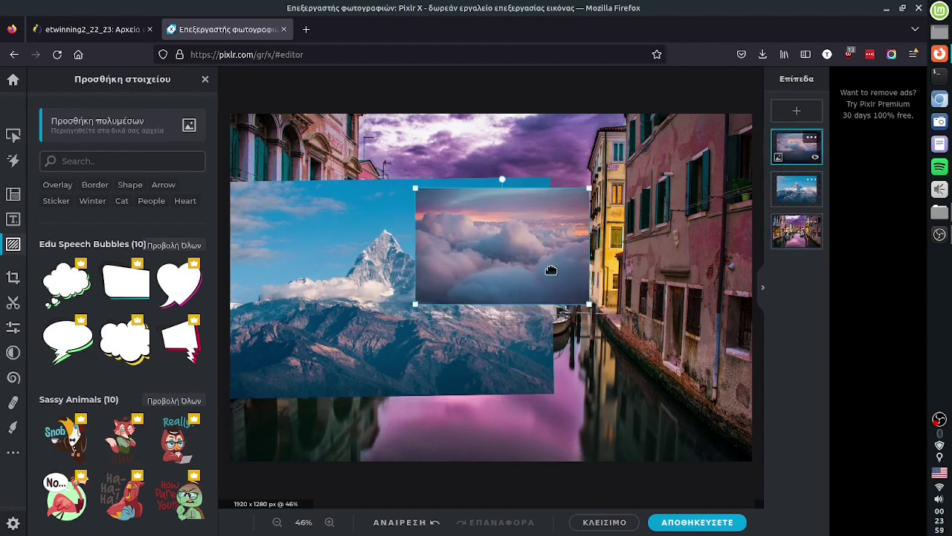
drag(590, 304, 631, 341)
drag(548, 277, 581, 284)
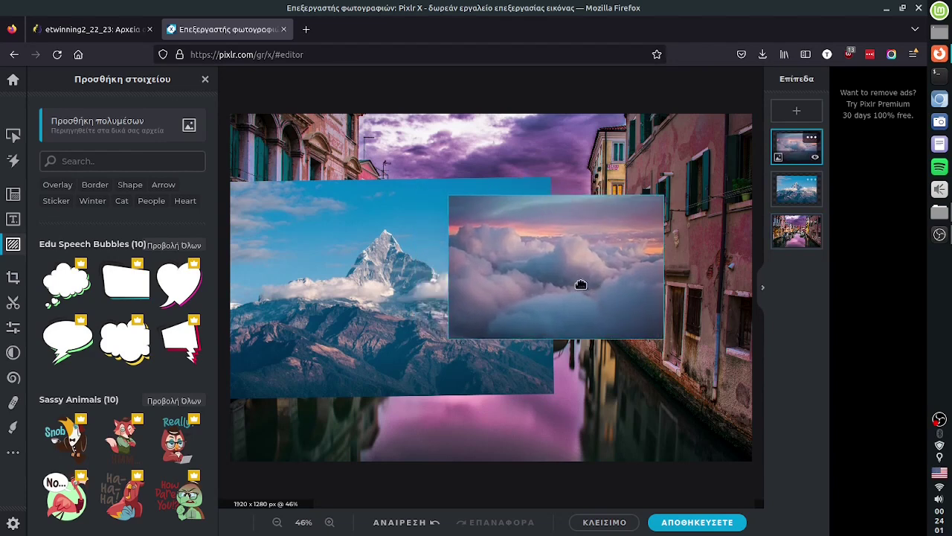
- Place the clouds layer between the mountain and canal layers, and shrink the clouds image over the right-hand building
drag(793, 152, 795, 243)
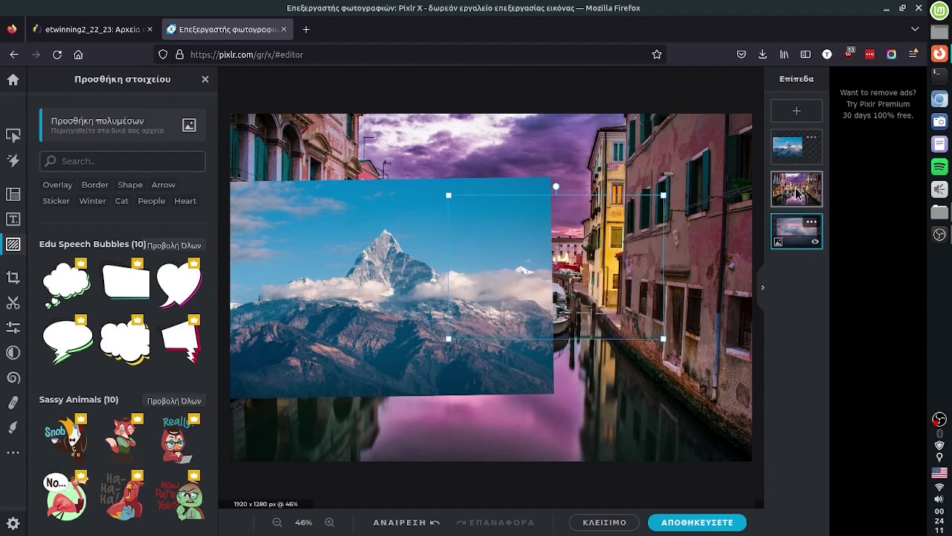
drag(795, 204, 795, 238)
drag(590, 255, 632, 267)
drag(527, 206, 612, 251)
drag(655, 293, 633, 255)
- Shrink the mountain image and position it left of the clouds image in the upper half of the canal photo
click(543, 191)
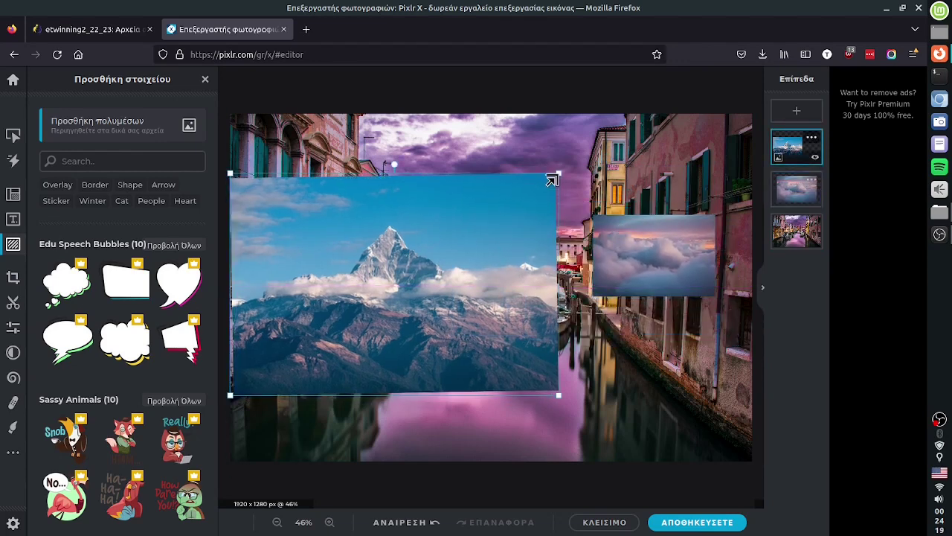
drag(558, 173, 439, 253)
drag(423, 293, 507, 224)
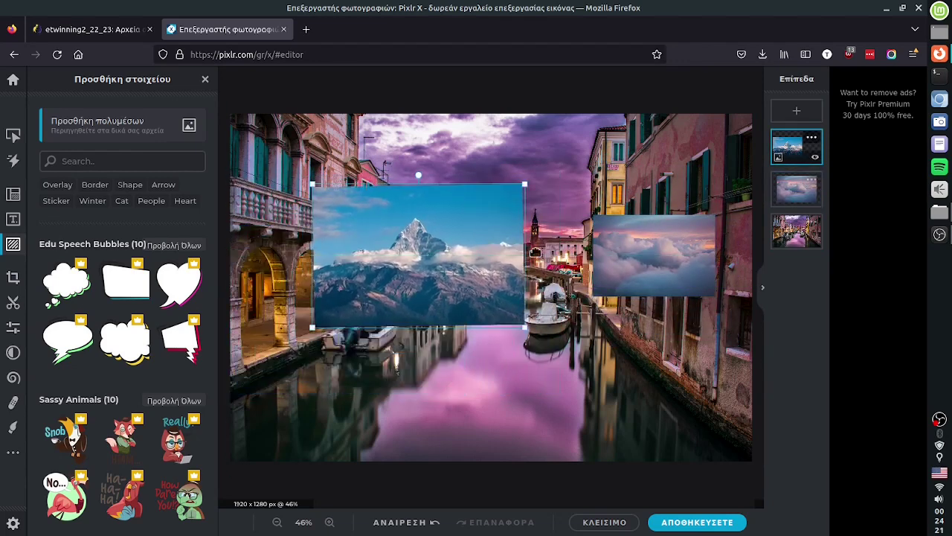
drag(677, 257, 643, 234)
drag(479, 256, 457, 250)
- Try the mountain layer's opacity and the blend modes Πολλαπλασιασμός, Οθόνη and Αναπτήρας, and set the blend mode back to Κανένα
click(812, 138)
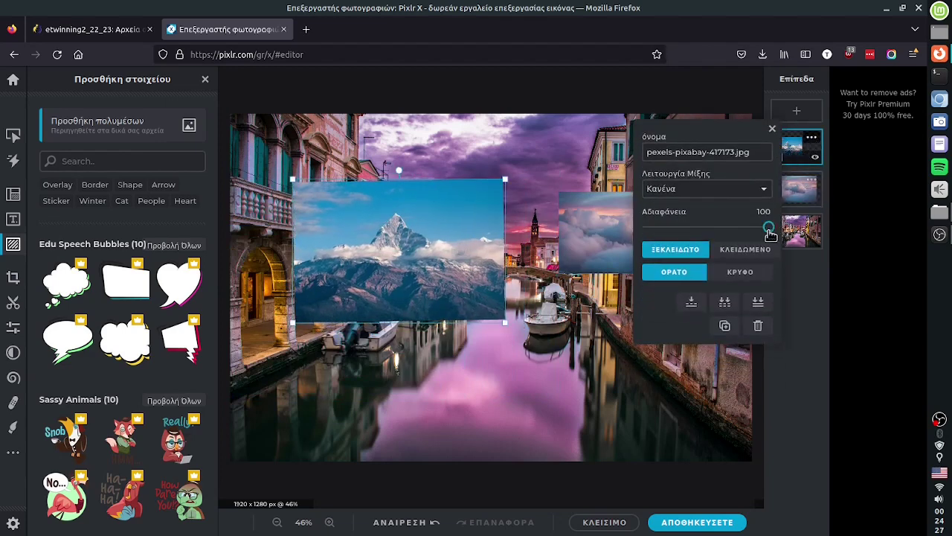
mouse_move(767, 227)
mouse_down()
mouse_move(697, 238)
mouse_move(748, 229)
mouse_move(704, 228)
mouse_move(728, 240)
mouse_move(688, 230)
mouse_move(789, 229)
mouse_move(700, 237)
mouse_move(729, 232)
mouse_move(710, 228)
mouse_move(777, 233)
mouse_up()
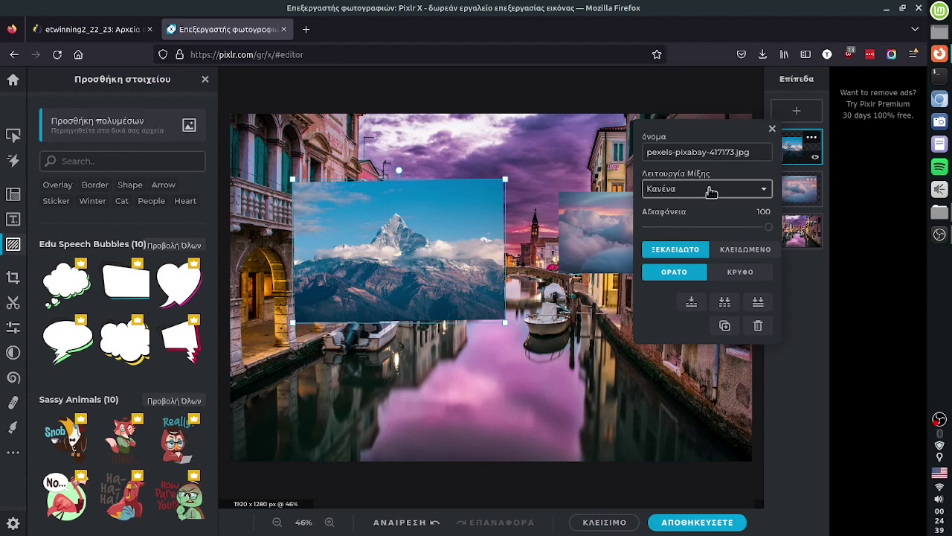
click(711, 191)
click(694, 223)
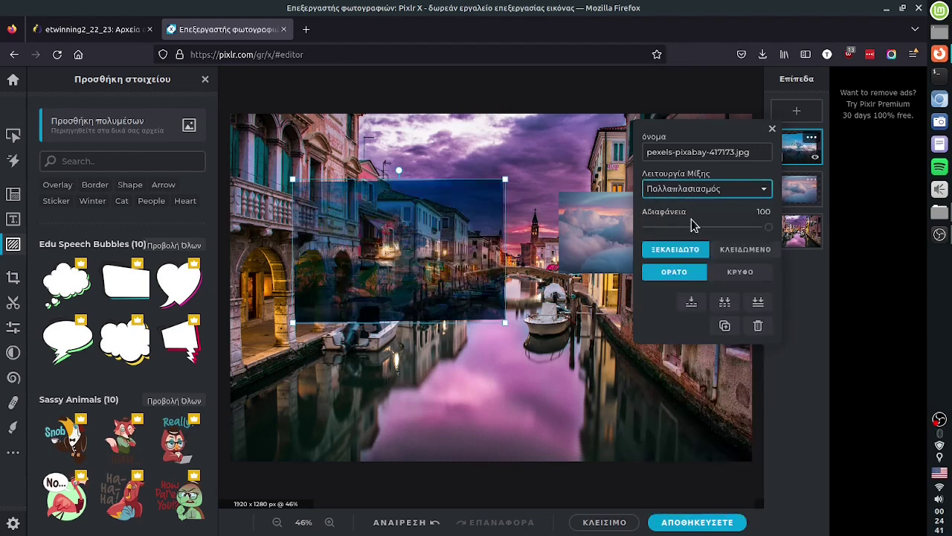
click(696, 192)
click(683, 242)
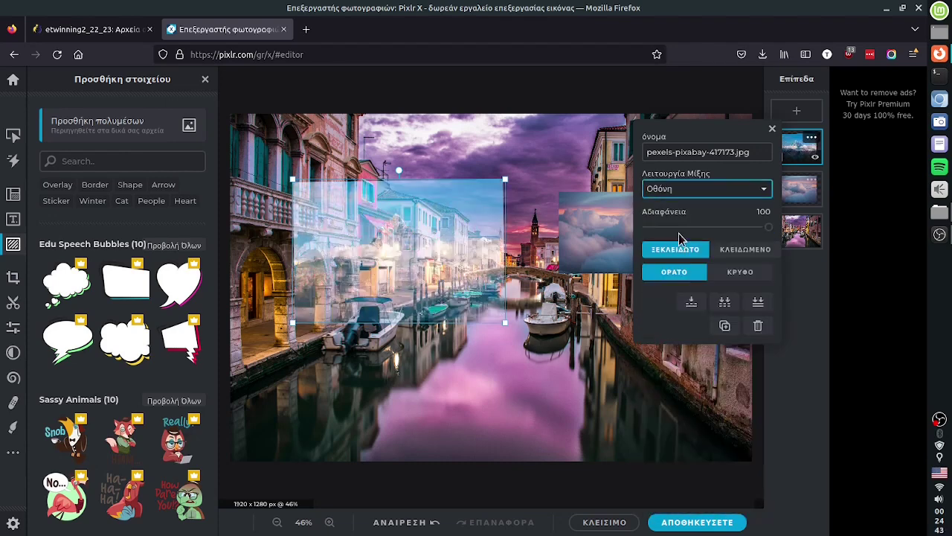
click(689, 195)
click(675, 258)
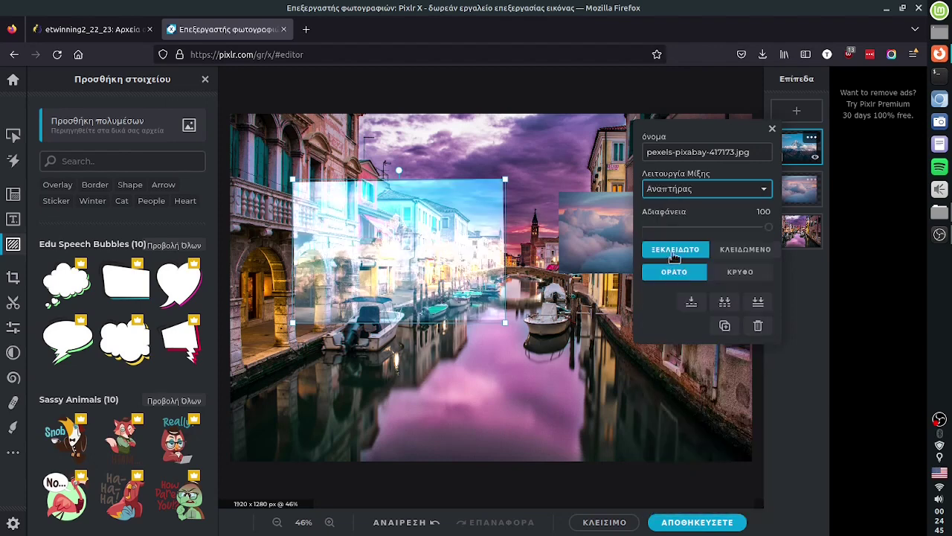
click(694, 194)
click(685, 241)
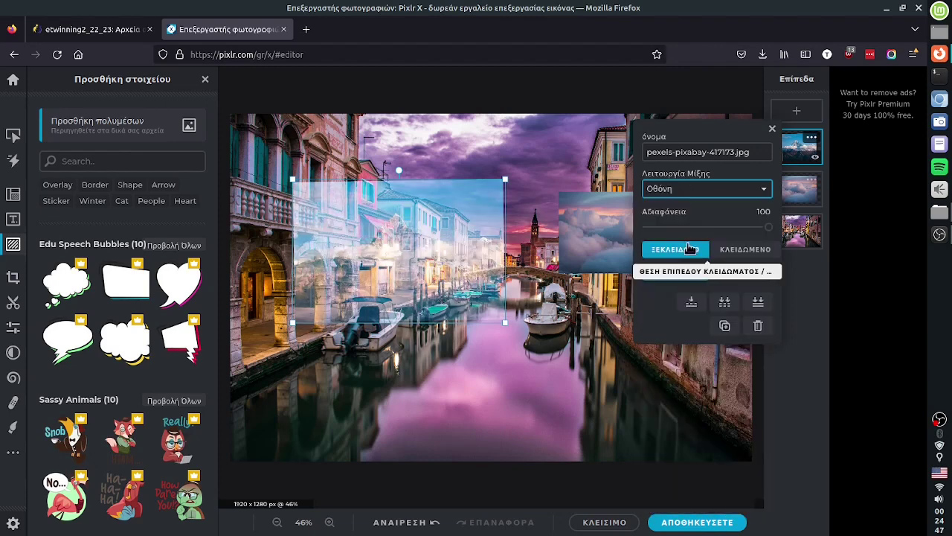
click(698, 191)
click(706, 206)
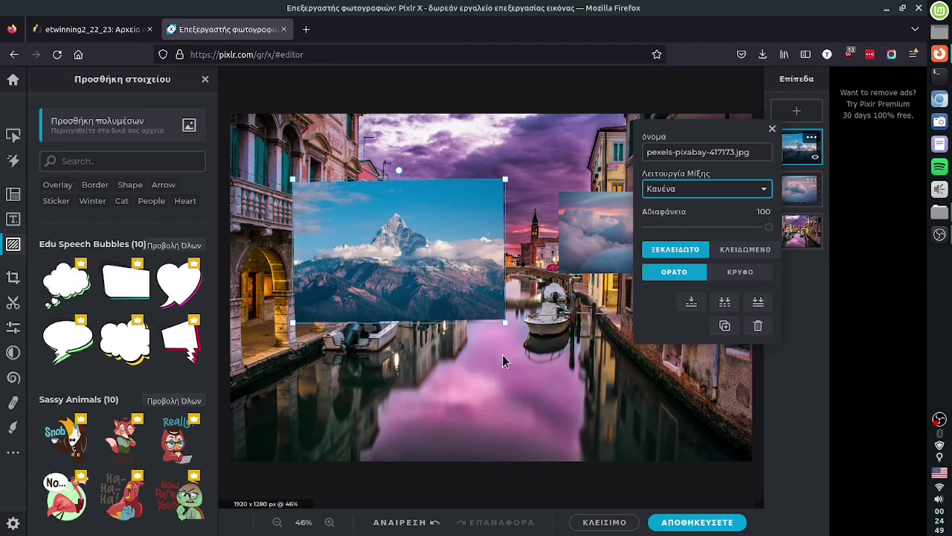
- Reposition the mountain image lower over the left buildings and nudge the clouds image up and to the left
drag(452, 270, 458, 244)
drag(641, 234, 633, 226)
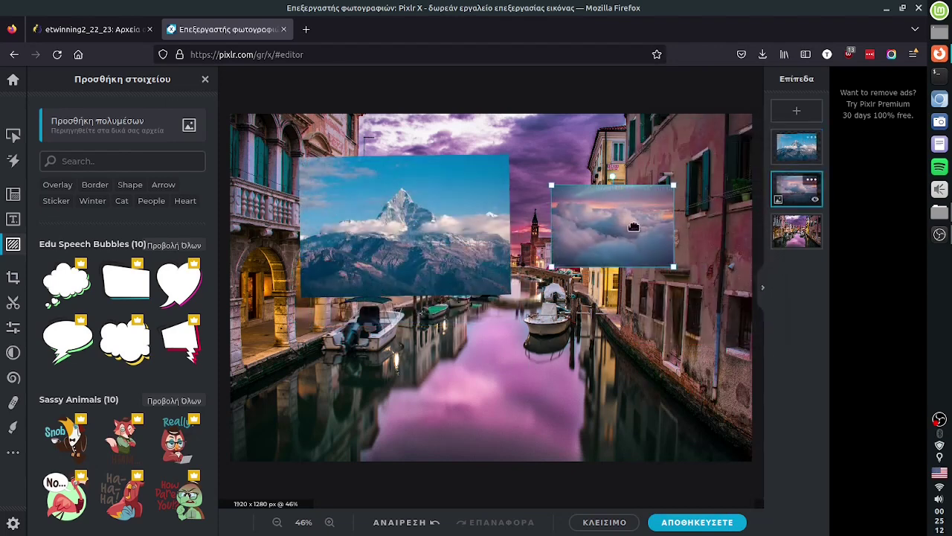
drag(492, 253, 457, 307)
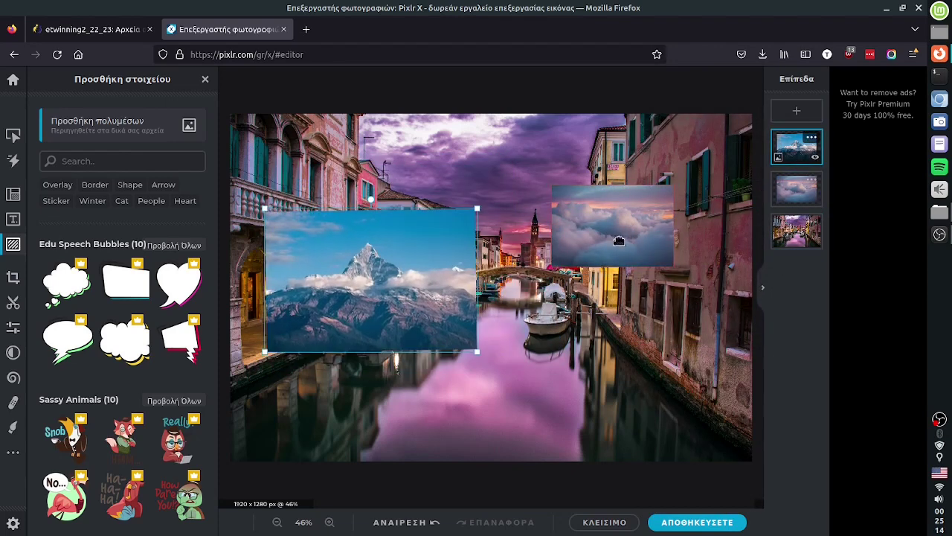
- Reposition the clouds image over the canal just below the bridge, and shift the mountain image up and slightly left
drag(618, 240, 567, 291)
drag(406, 273, 401, 248)
drag(546, 283, 435, 272)
mouse_move(407, 201)
mouse_down()
mouse_move(425, 206)
mouse_move(400, 215)
mouse_up()
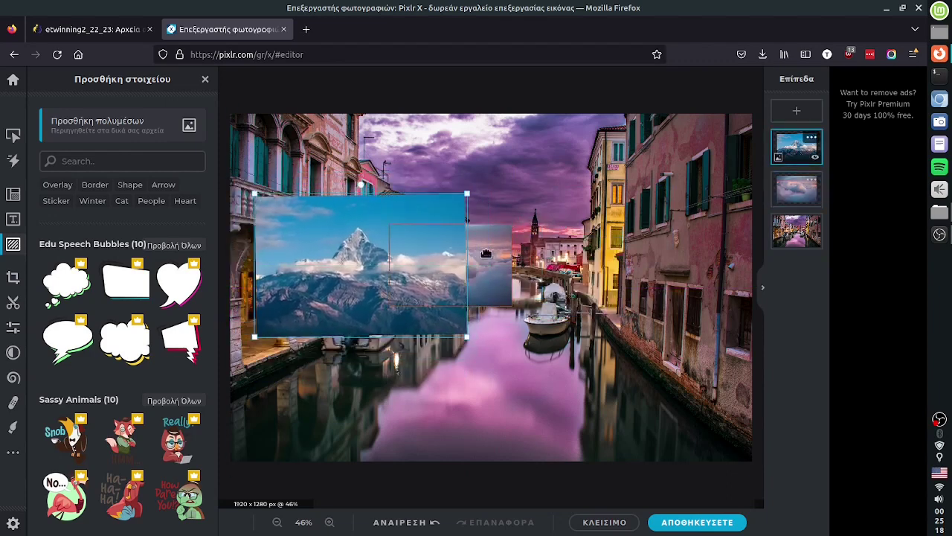
drag(486, 252, 596, 308)
drag(409, 242, 406, 232)
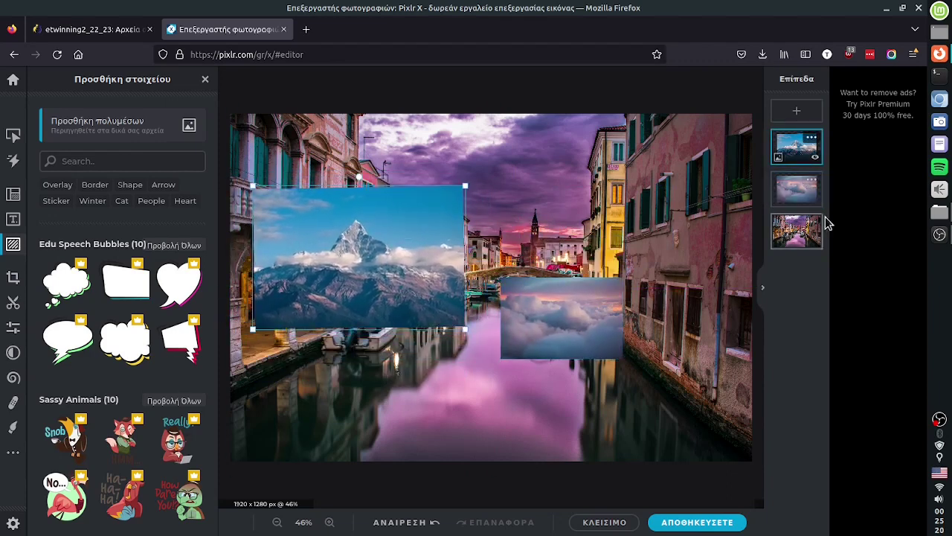
- Lock the mountain layer (Κλειδωμένο), test that its image is fixed, and set it back to Ξεκλείδωτο
click(811, 137)
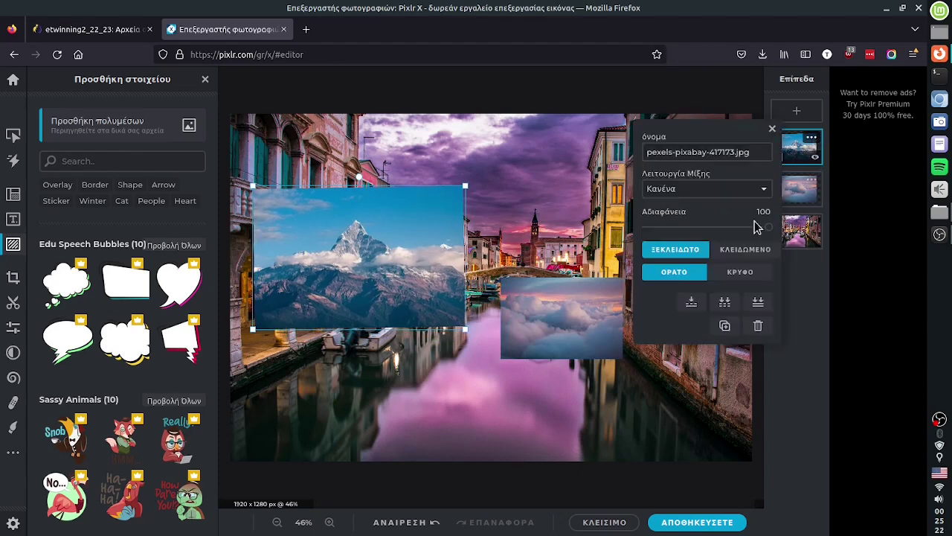
click(741, 249)
click(548, 209)
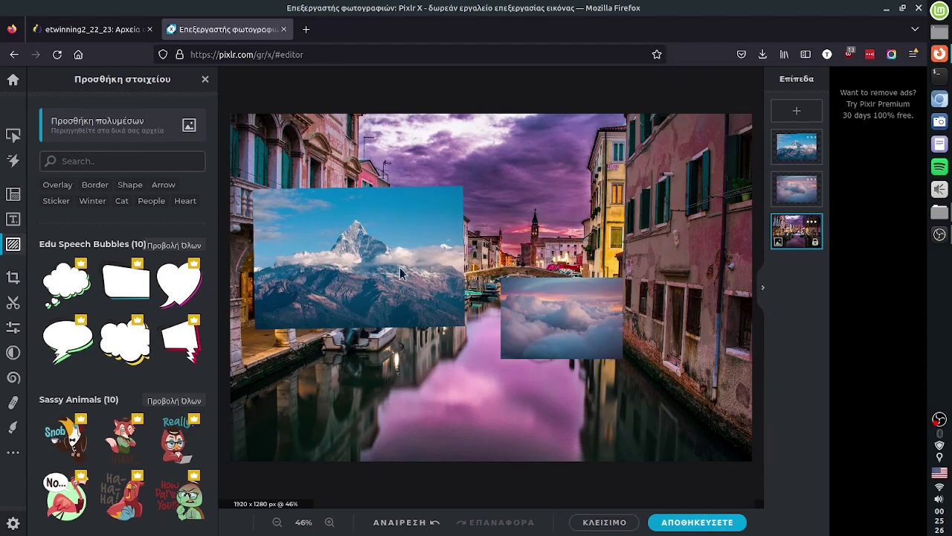
click(811, 138)
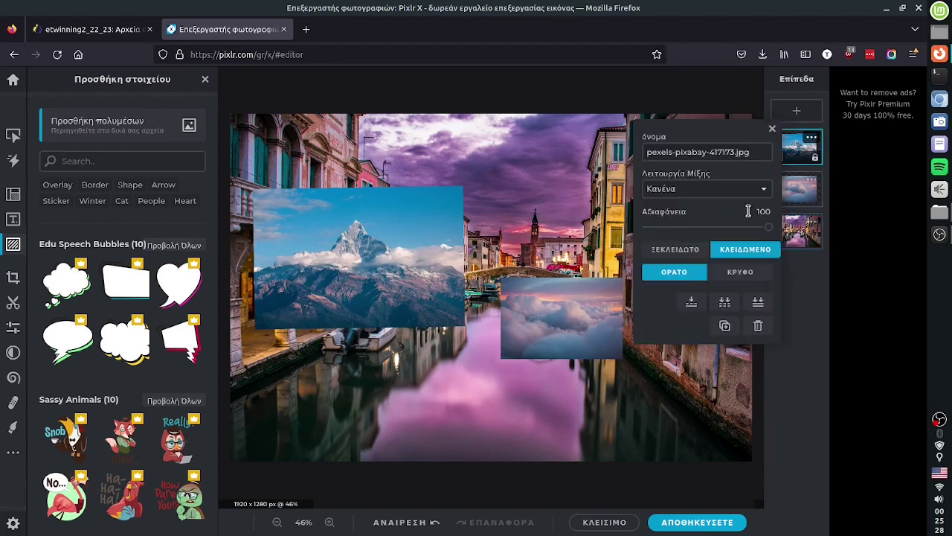
click(683, 256)
click(554, 231)
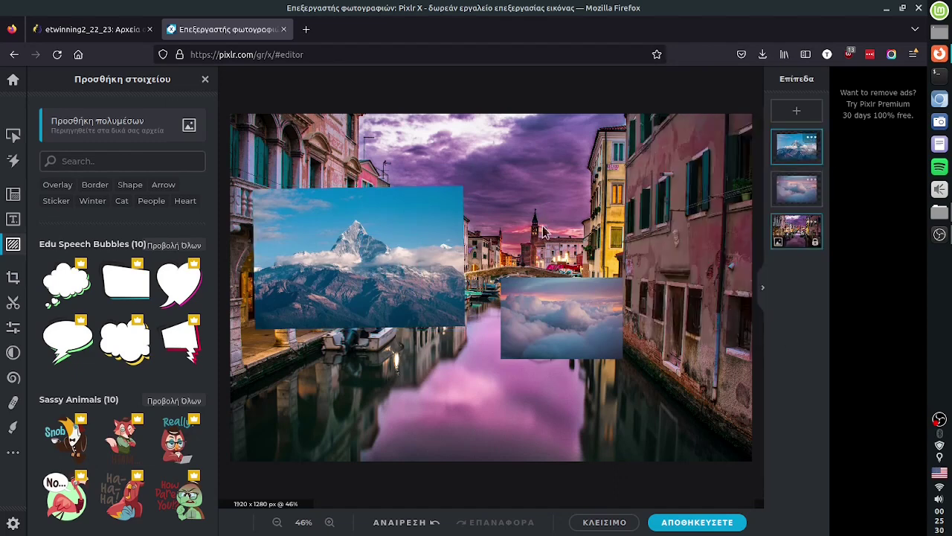
- Move the clouds image lower on the canal and the mountain image up and right, keeping the mountain layer selected
drag(544, 318, 549, 355)
drag(392, 256, 457, 229)
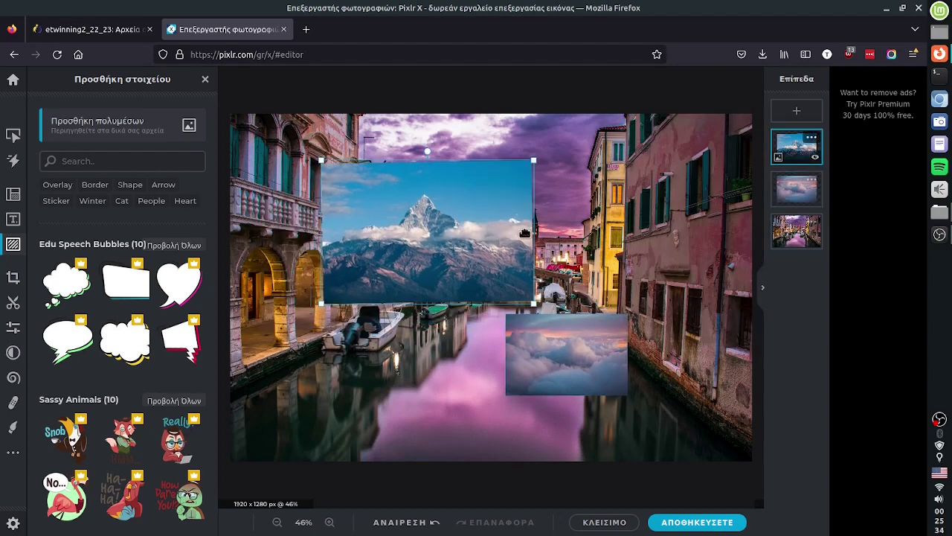
click(639, 238)
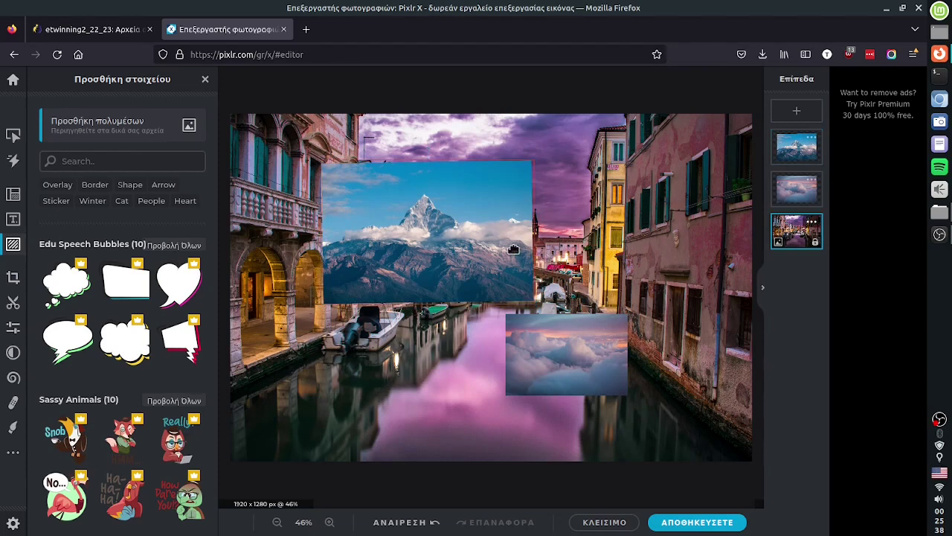
click(515, 223)
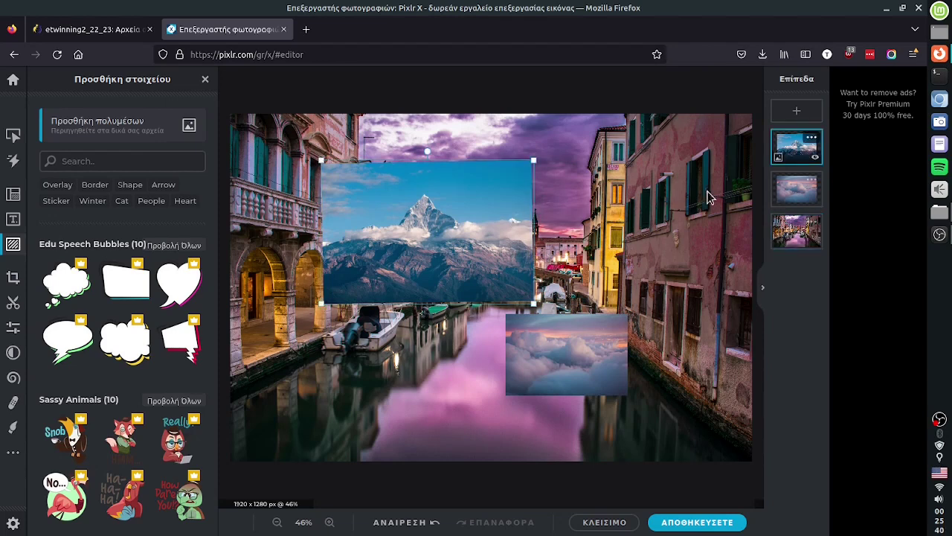
- Hide and show the mountain layer with its visibility toggle, and repeat it with the layer settings Κρυφό and Ορατό
click(815, 157)
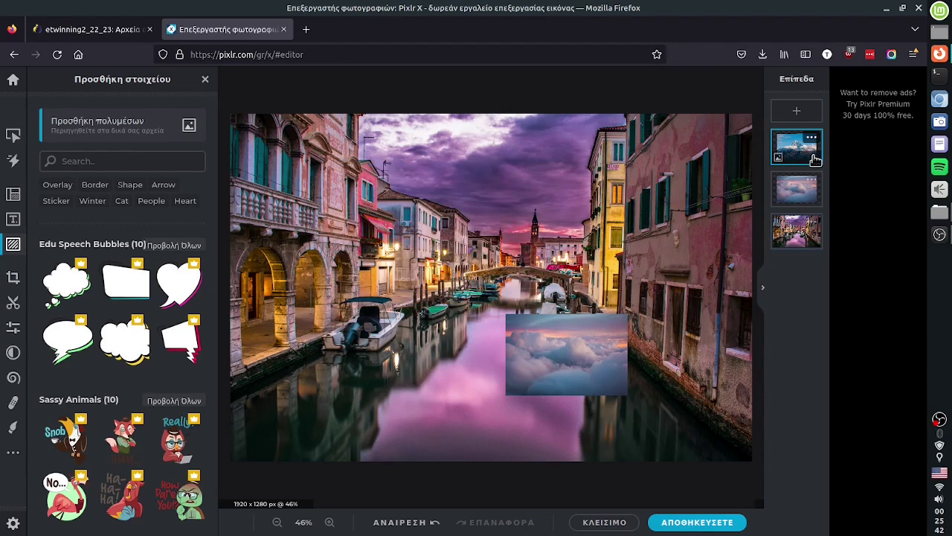
click(816, 158)
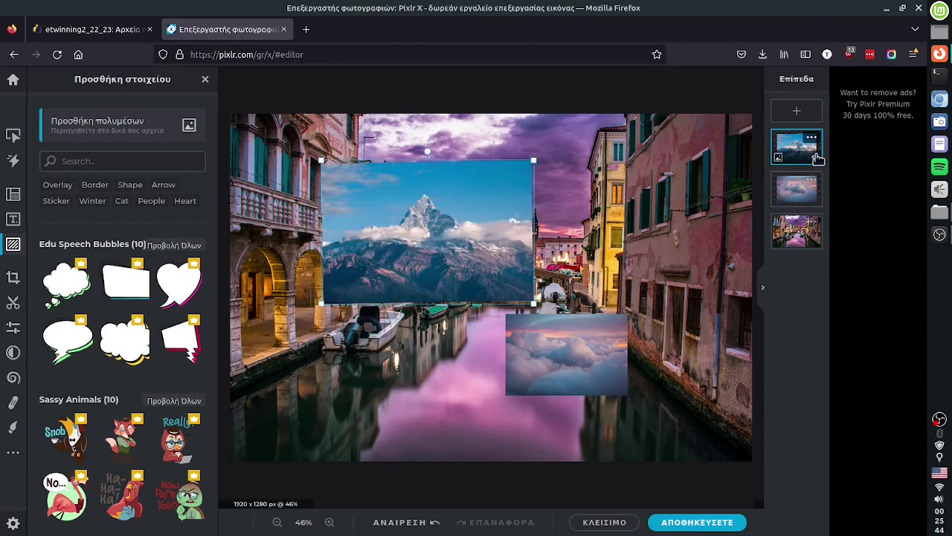
click(811, 138)
click(737, 273)
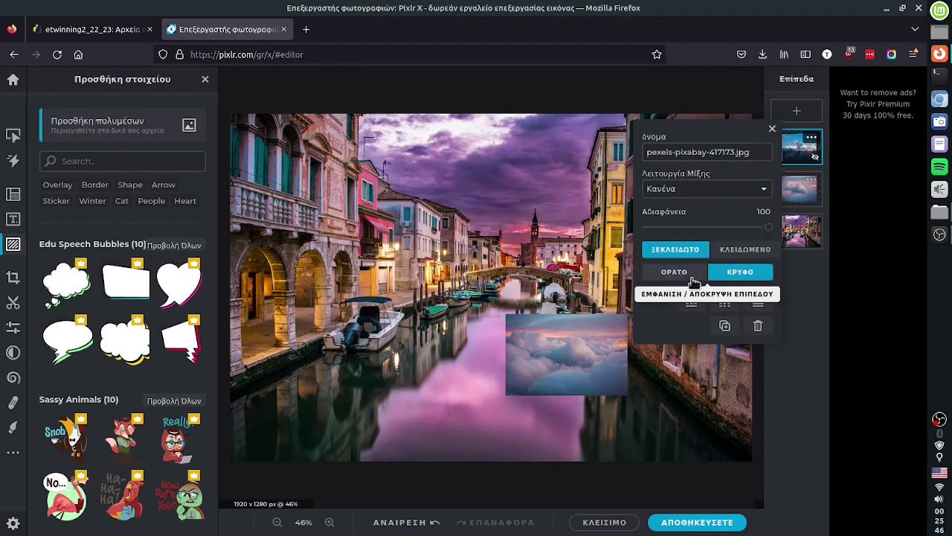
click(685, 274)
click(602, 272)
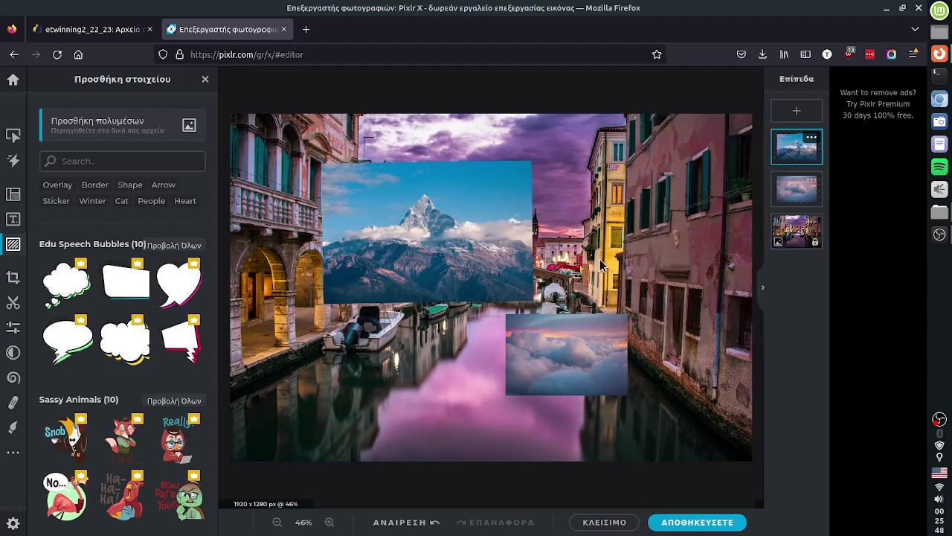
- Enlarge the mountain image over the middle of the canal photo and move its layer beneath the clouds layer
drag(527, 299, 502, 305)
drag(450, 252, 476, 274)
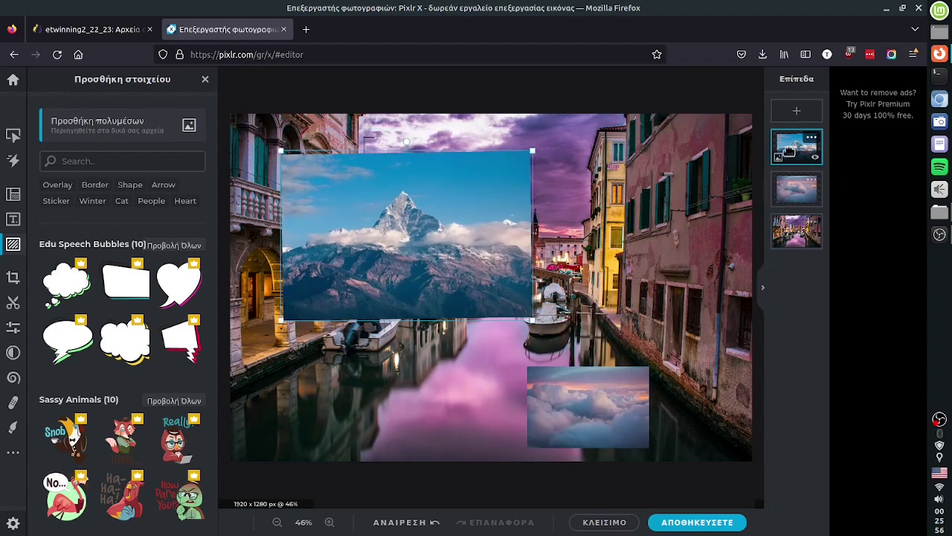
drag(794, 146, 794, 189)
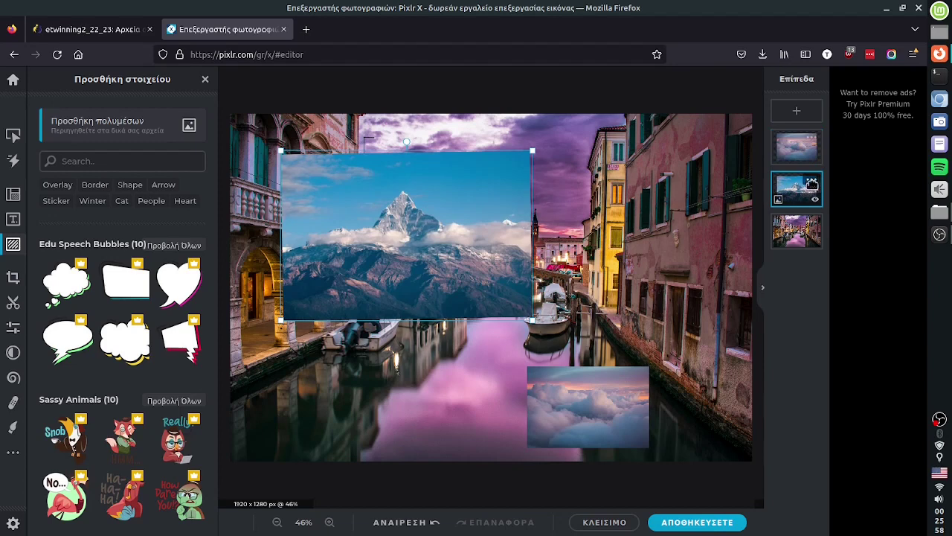
drag(489, 196, 540, 199)
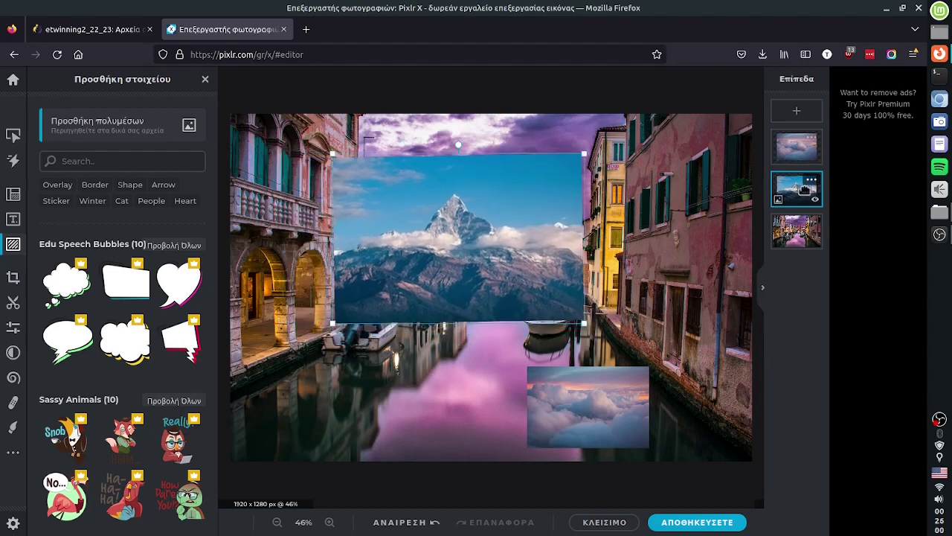
- Merge the mountain layer down into the canal layer, and toggle the clouds layer's visibility, leaving it hidden
click(813, 185)
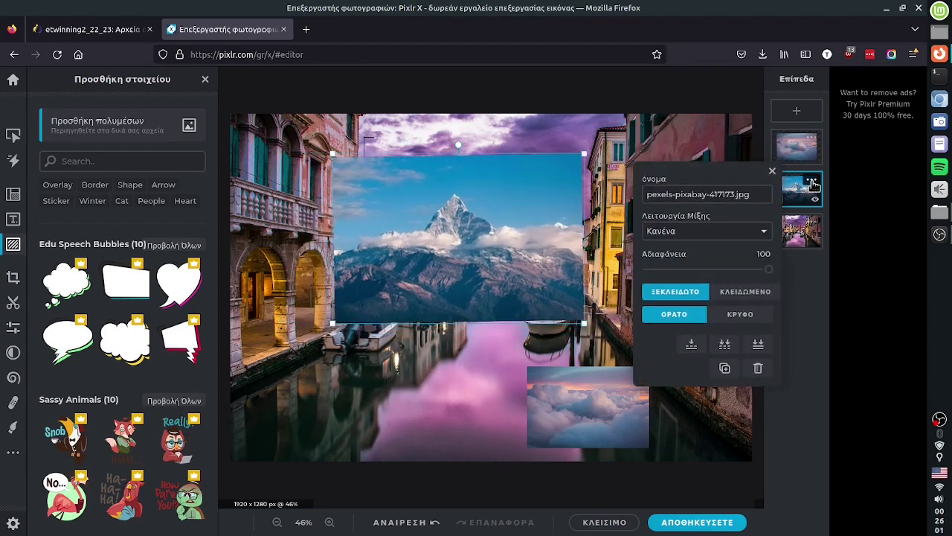
click(693, 345)
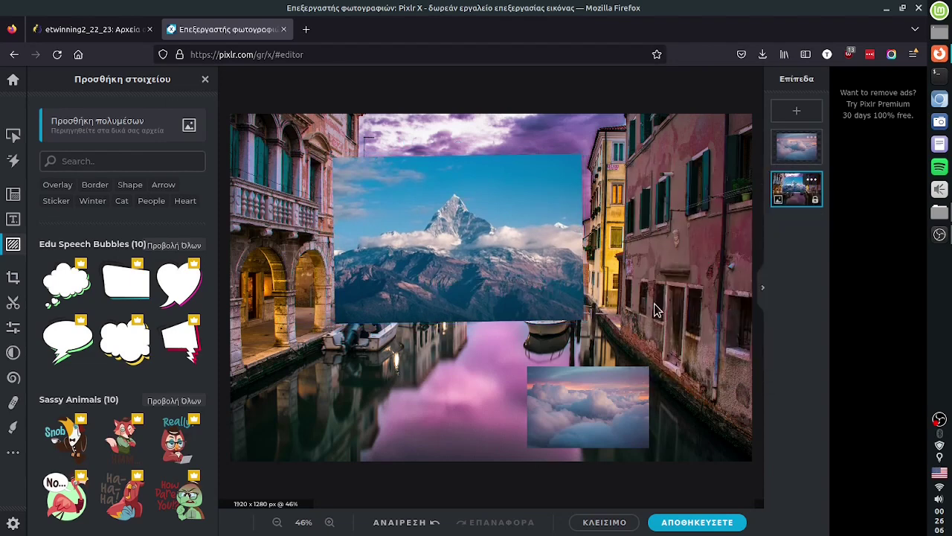
click(811, 137)
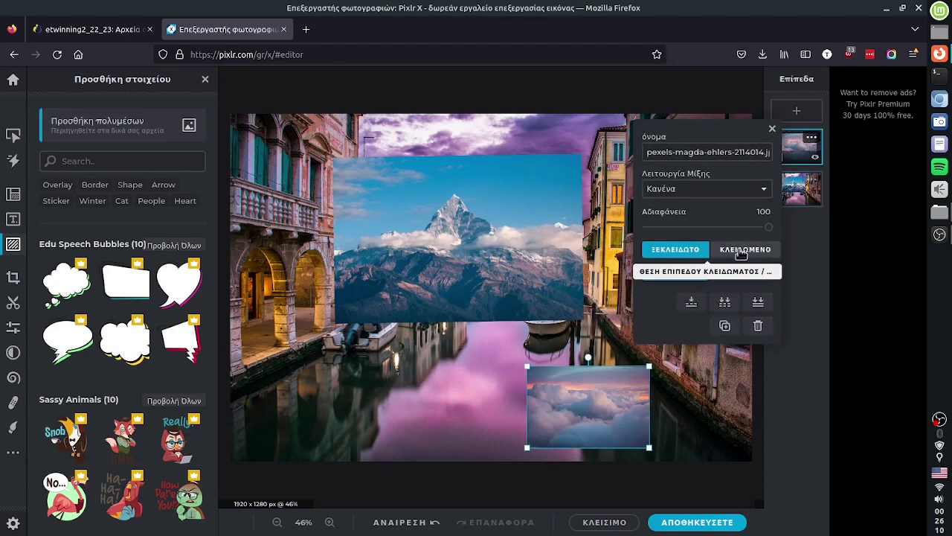
click(737, 271)
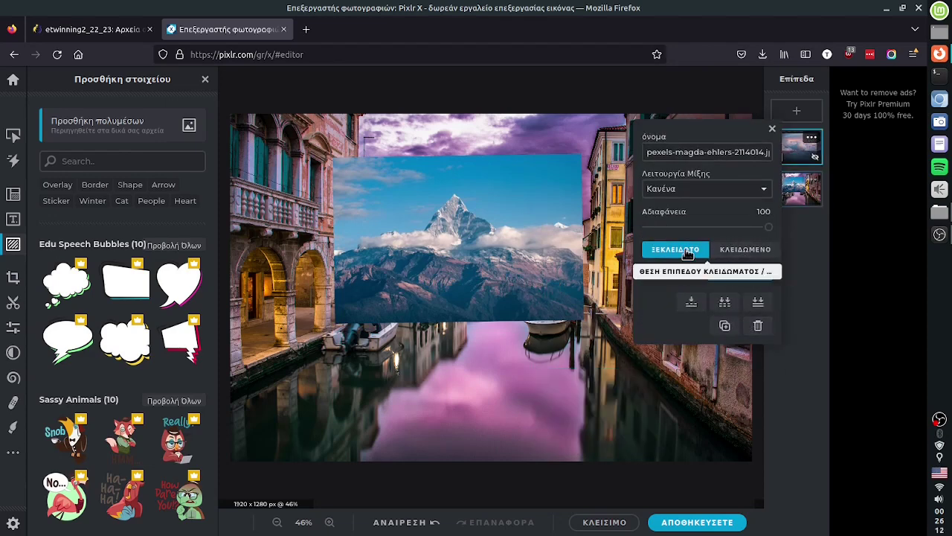
click(700, 270)
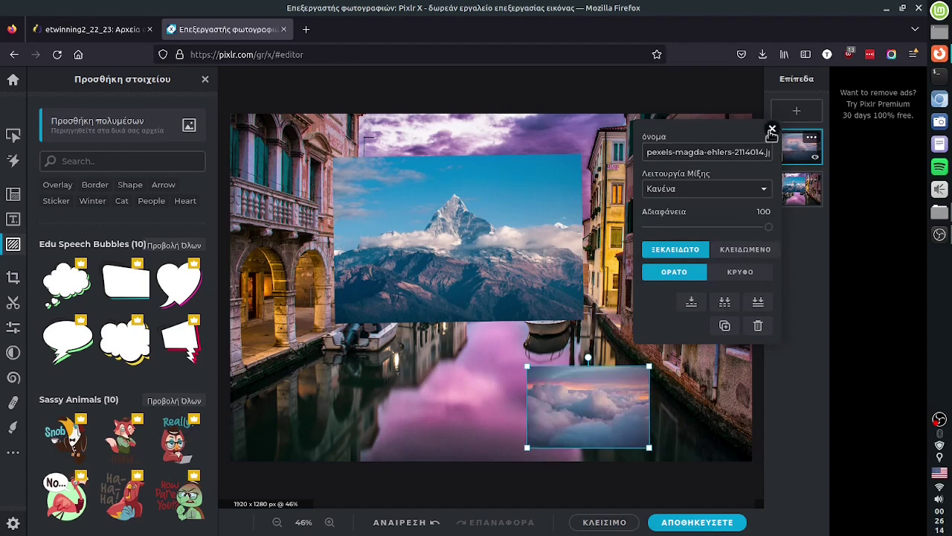
click(772, 129)
click(815, 157)
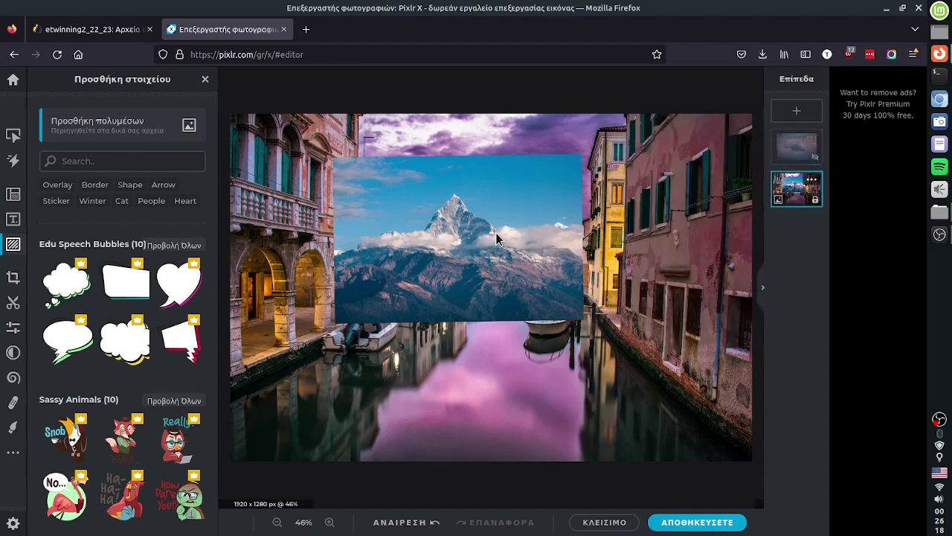
- Undo the hiding of the clouds layer and the merge of the mountain layer into the canal photo
click(418, 523)
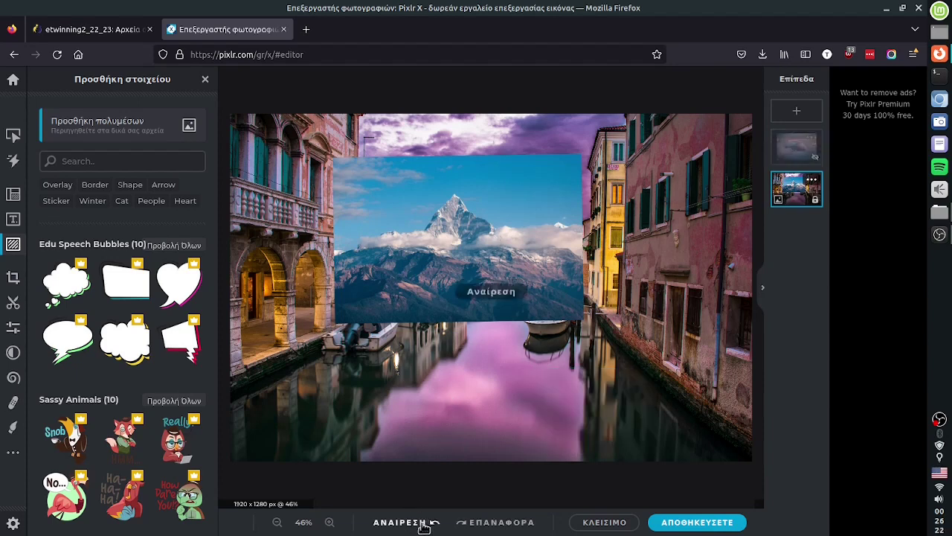
click(422, 523)
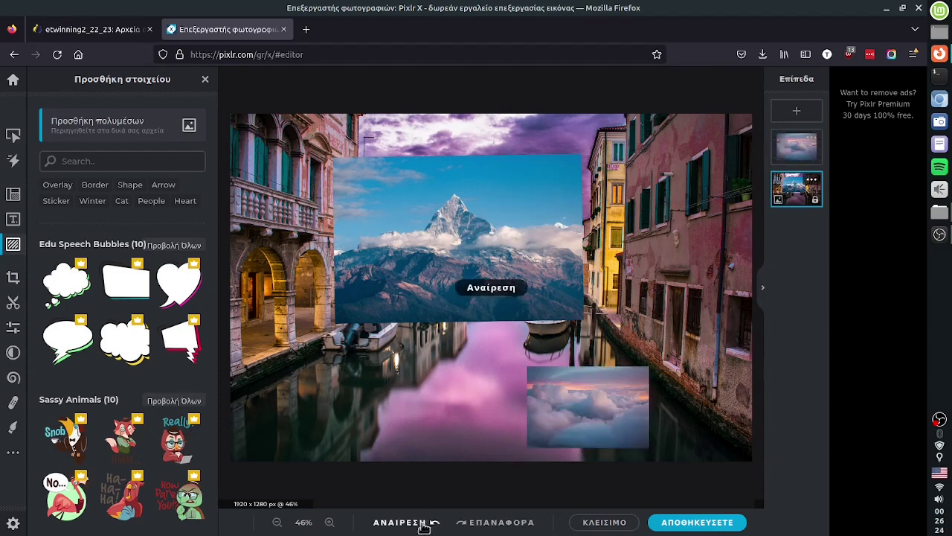
click(424, 524)
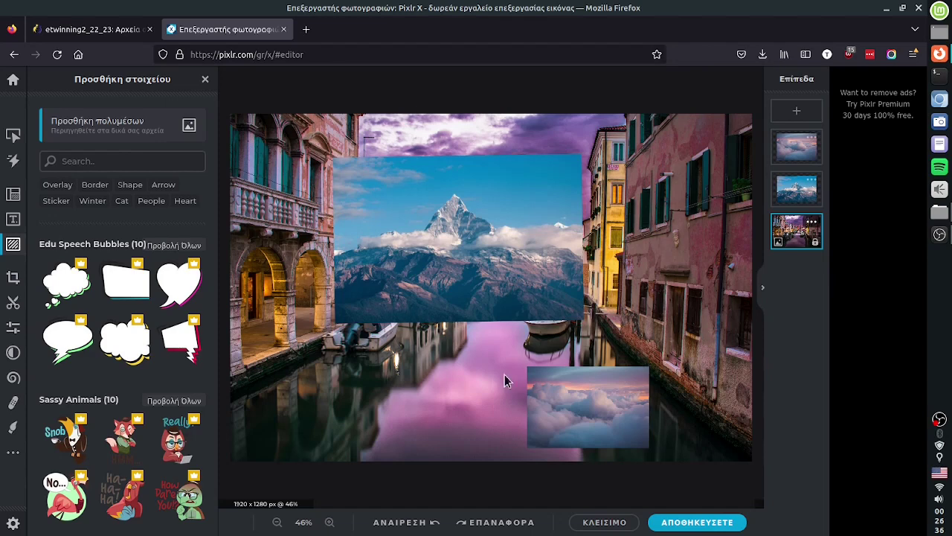
- Move the clouds image slightly left on the water, and shift the mountain image slightly left and up
drag(588, 372, 553, 366)
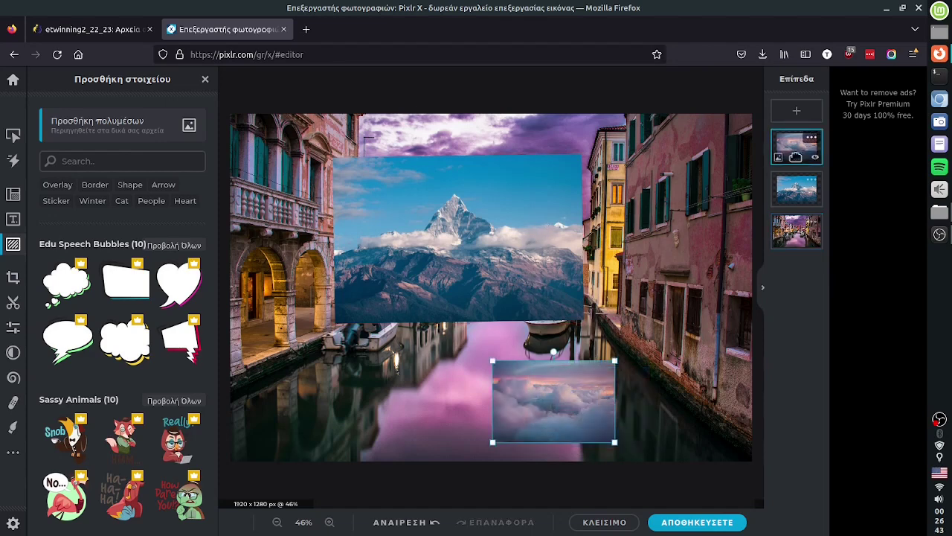
click(811, 138)
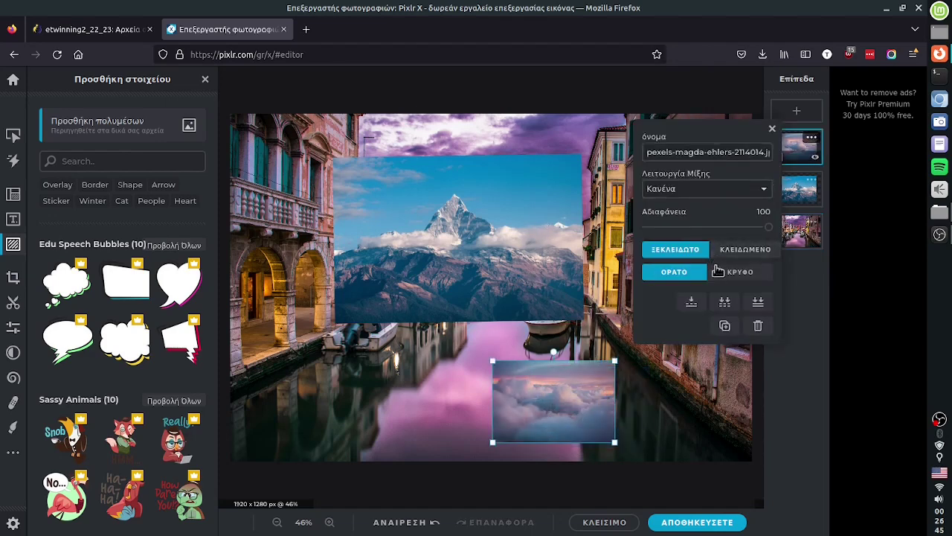
click(607, 145)
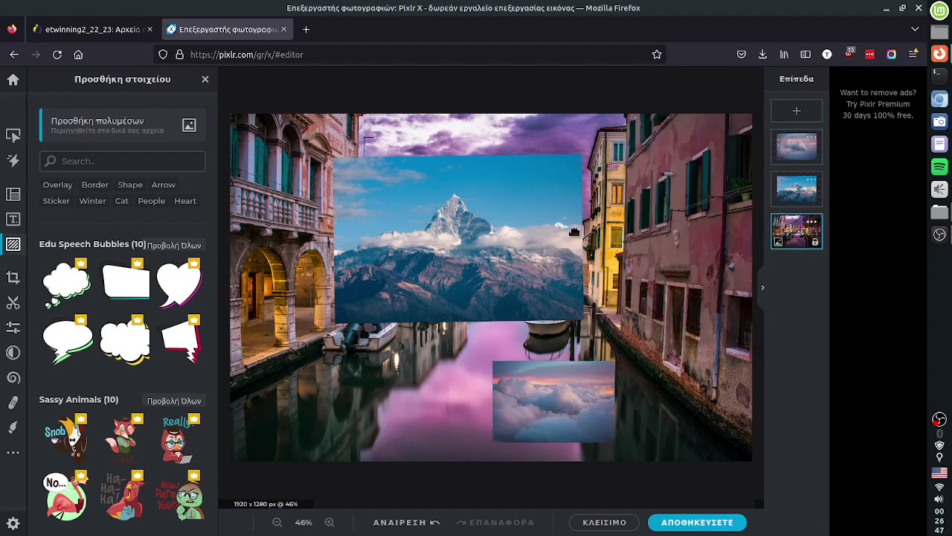
drag(524, 233, 501, 229)
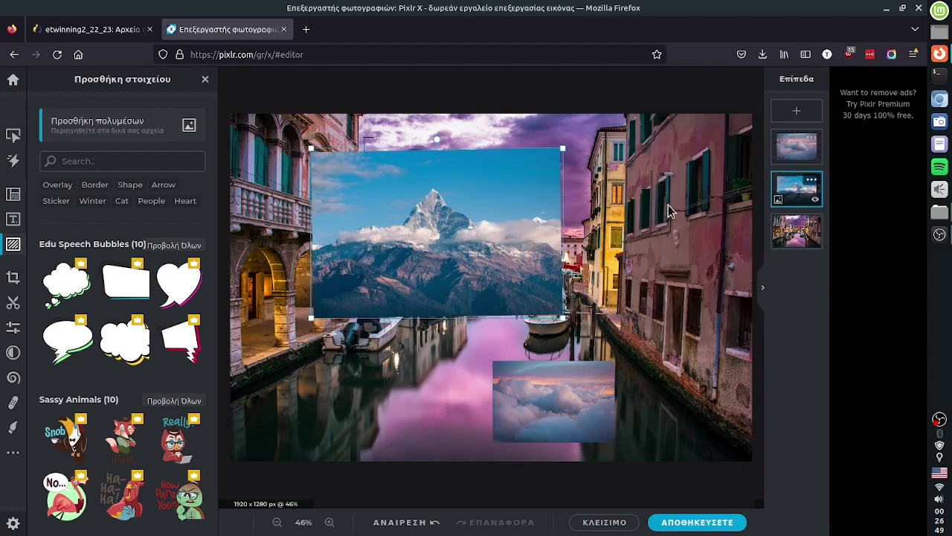
- Duplicate the mountain layer, and place the original over the left buildings and the copy over the right buildings
click(811, 180)
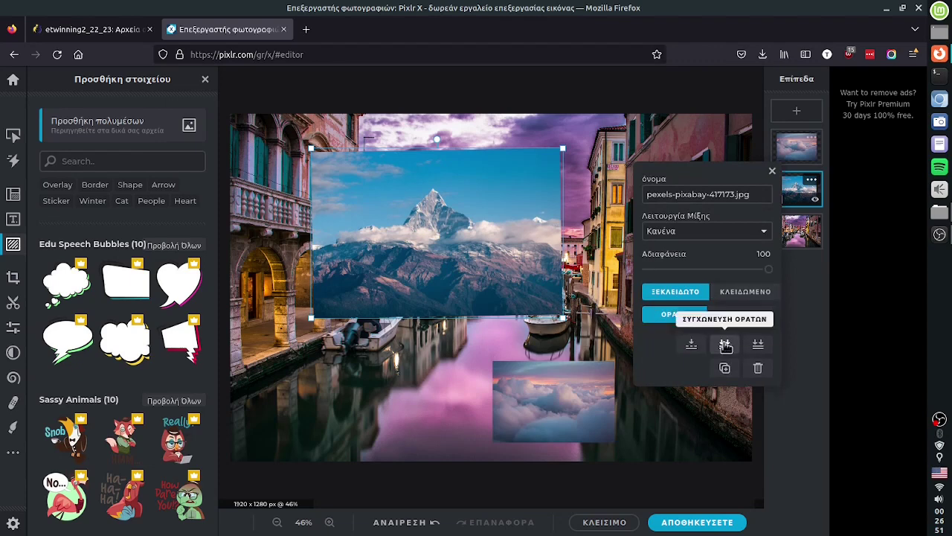
click(724, 369)
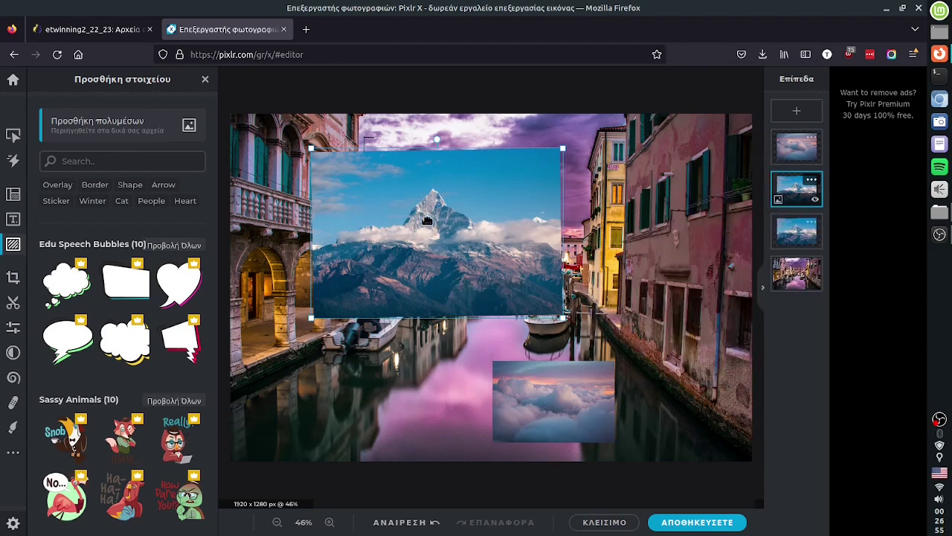
drag(409, 197, 523, 262)
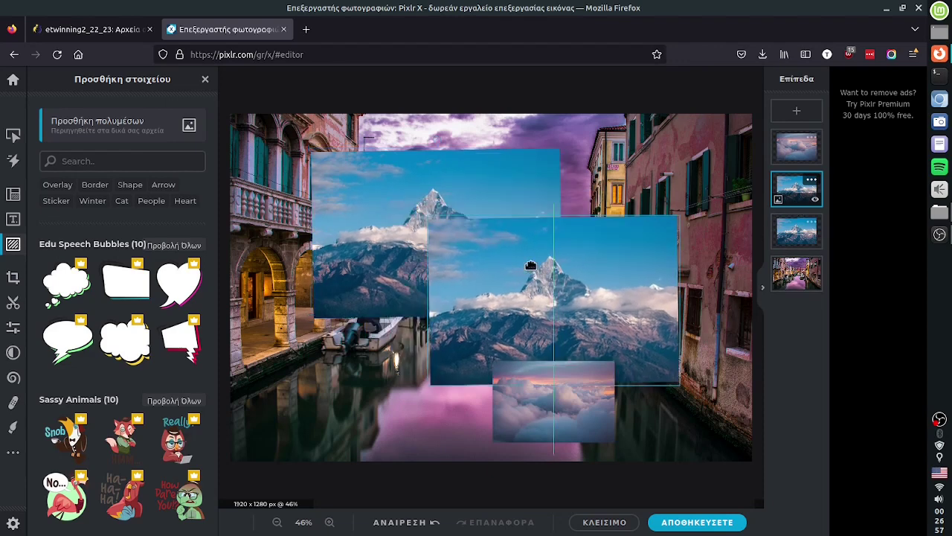
drag(409, 186, 346, 177)
drag(570, 268, 596, 236)
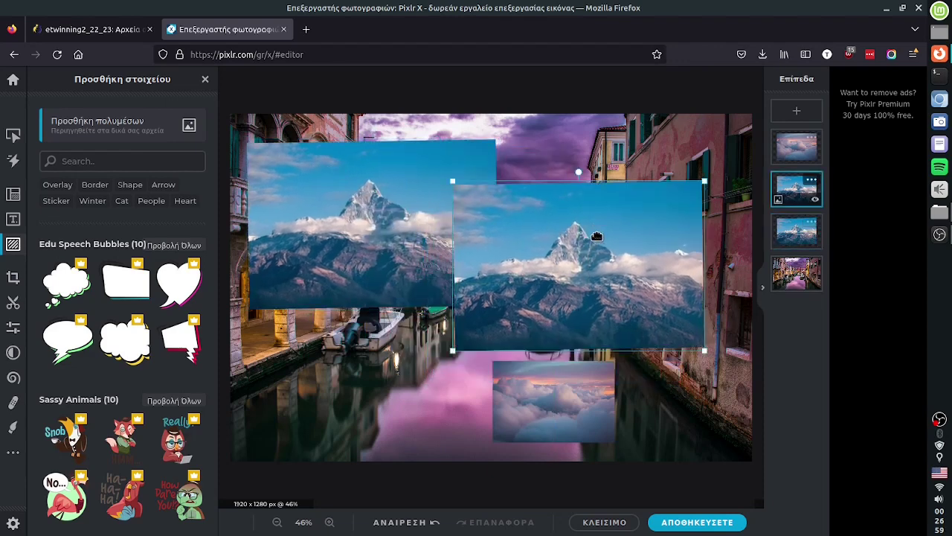
- Delete the duplicate mountain layer
click(812, 181)
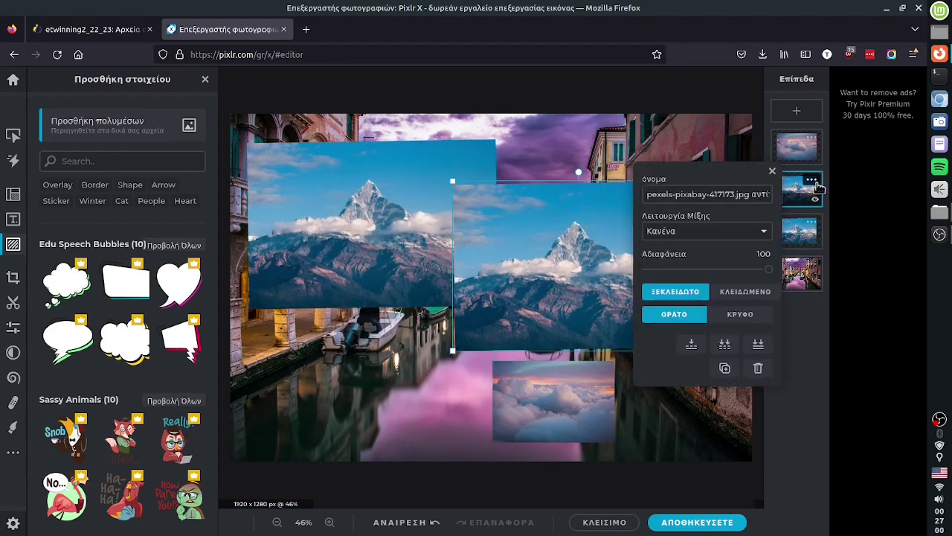
click(758, 369)
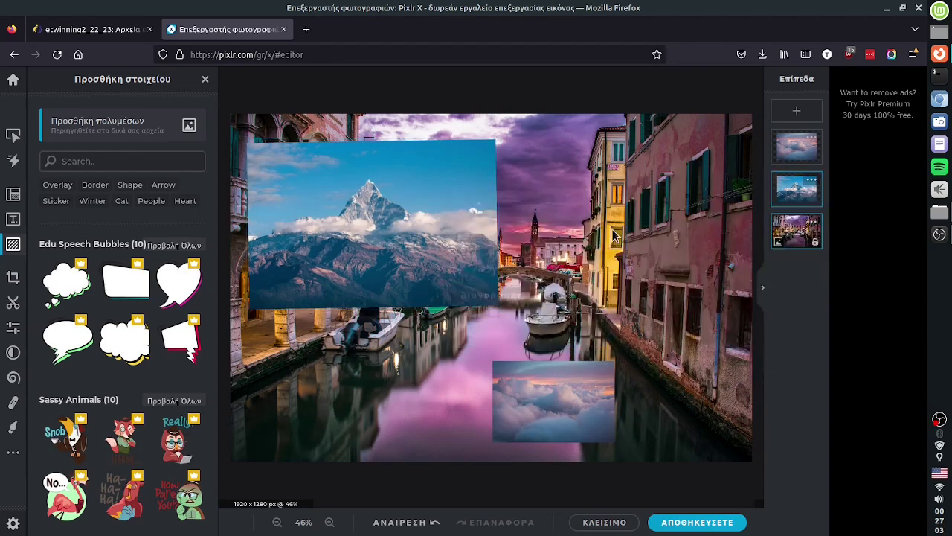
- Shift the mountain image slightly right and move the clouds image left on the water
drag(336, 219, 436, 250)
drag(530, 384, 464, 374)
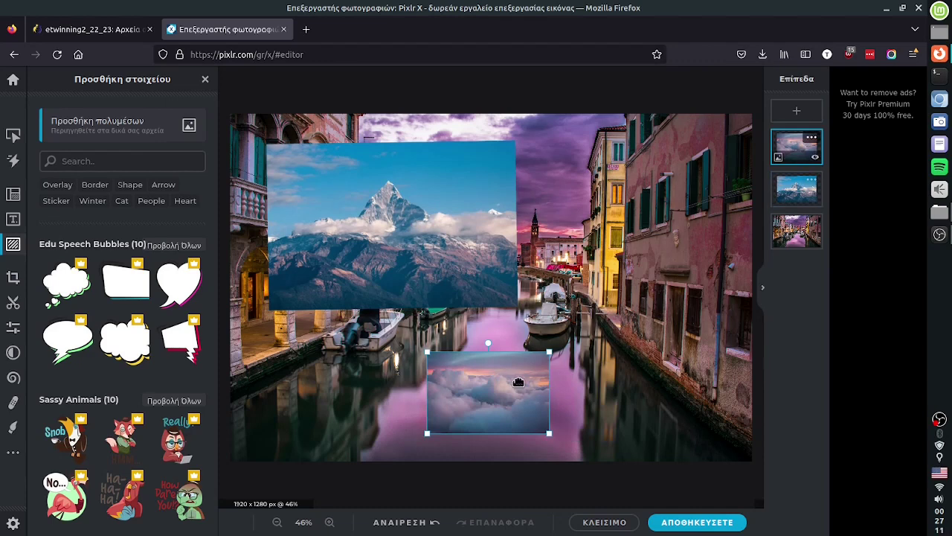
- Make the mountain layer active, switch to the canal photo layer, and close the element library
click(796, 188)
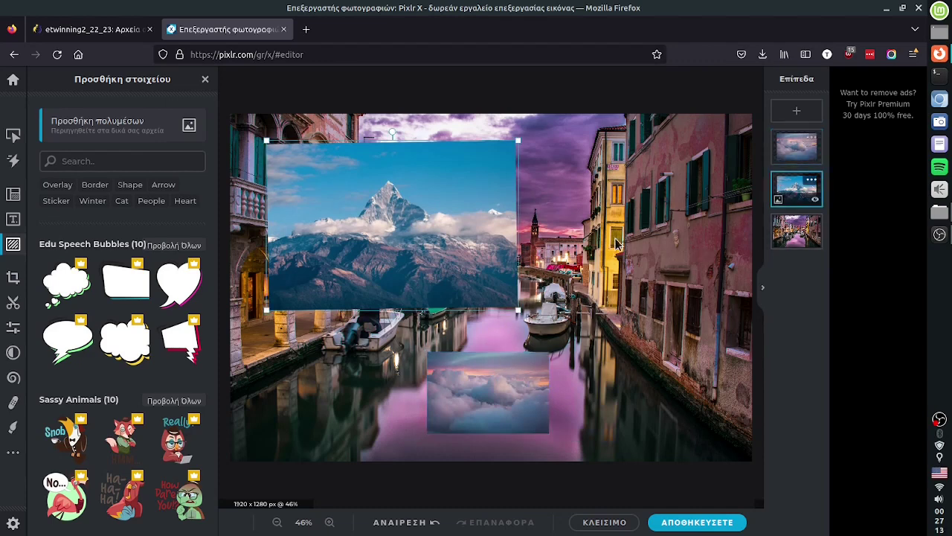
click(796, 231)
click(415, 221)
click(206, 79)
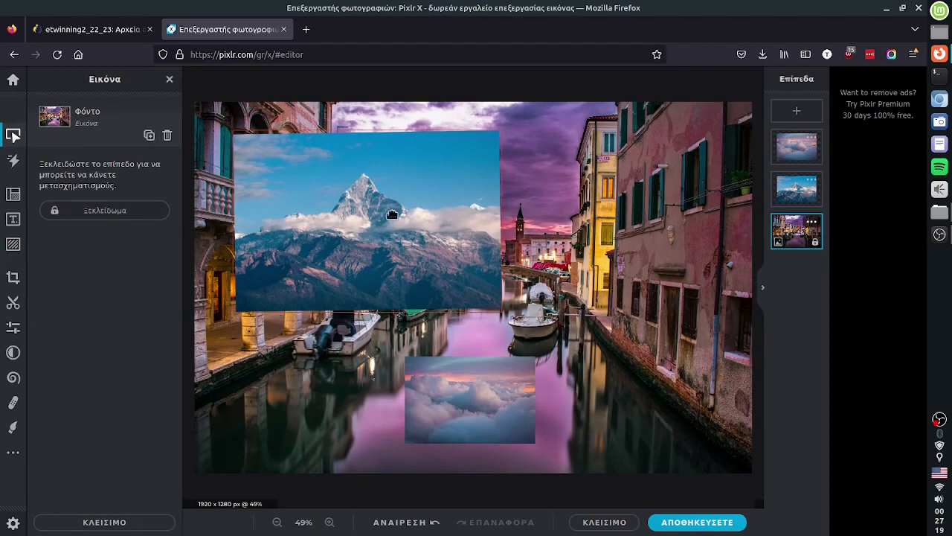
- Raise the mountain image's saturation to 69, and bring it back down to 3
click(349, 205)
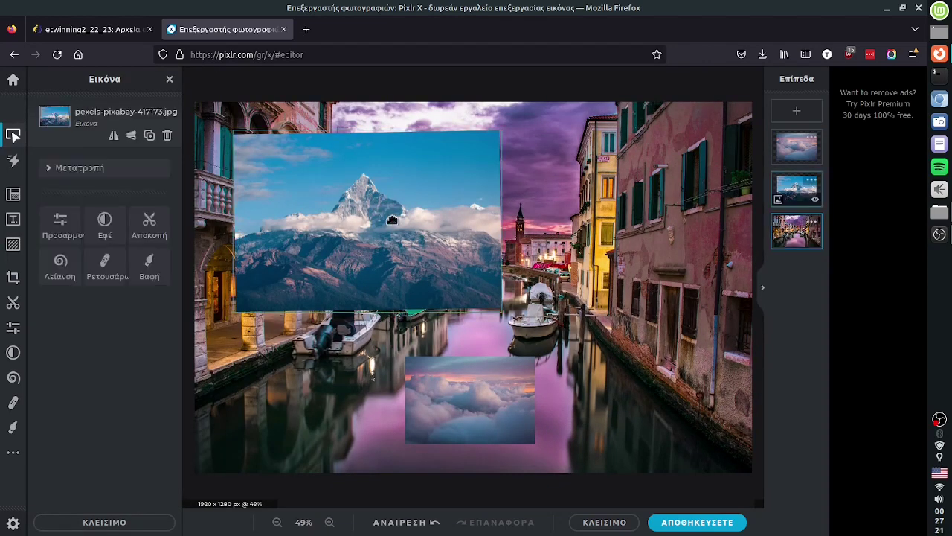
click(13, 327)
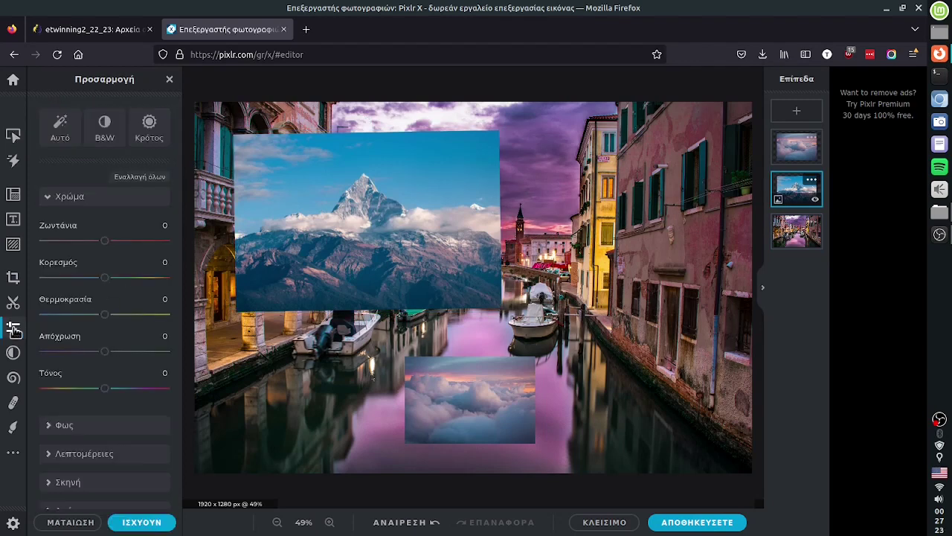
drag(108, 245, 143, 297)
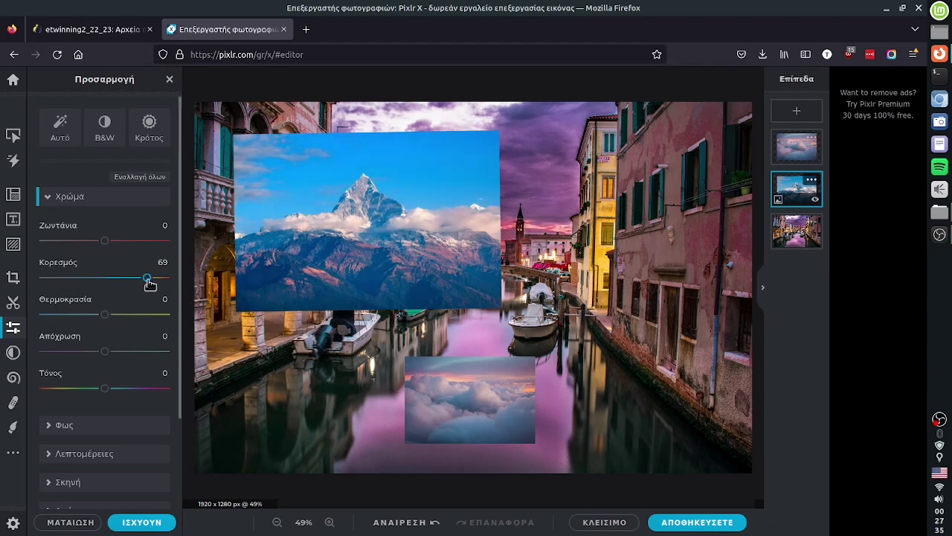
drag(147, 277, 107, 291)
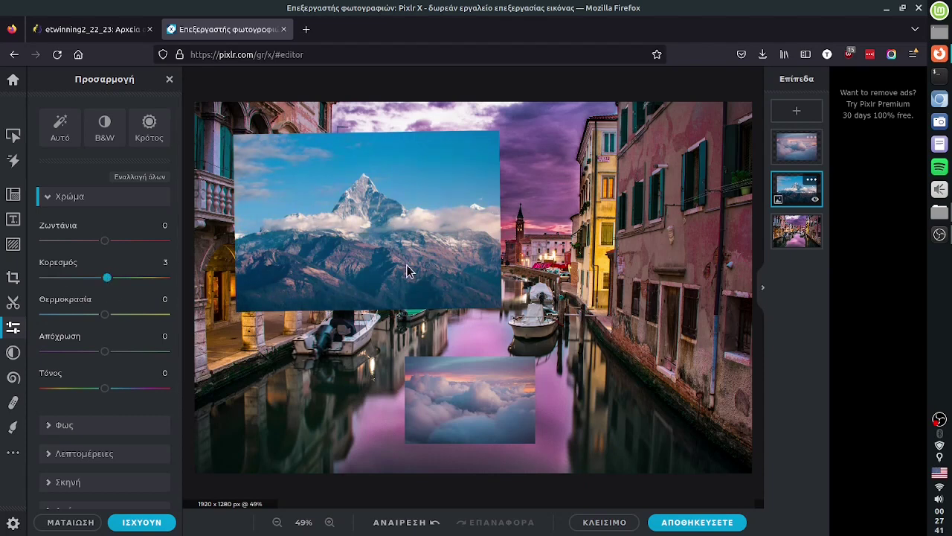
- Set the canal photo layer's saturation to -7 and close the adjustments
click(796, 235)
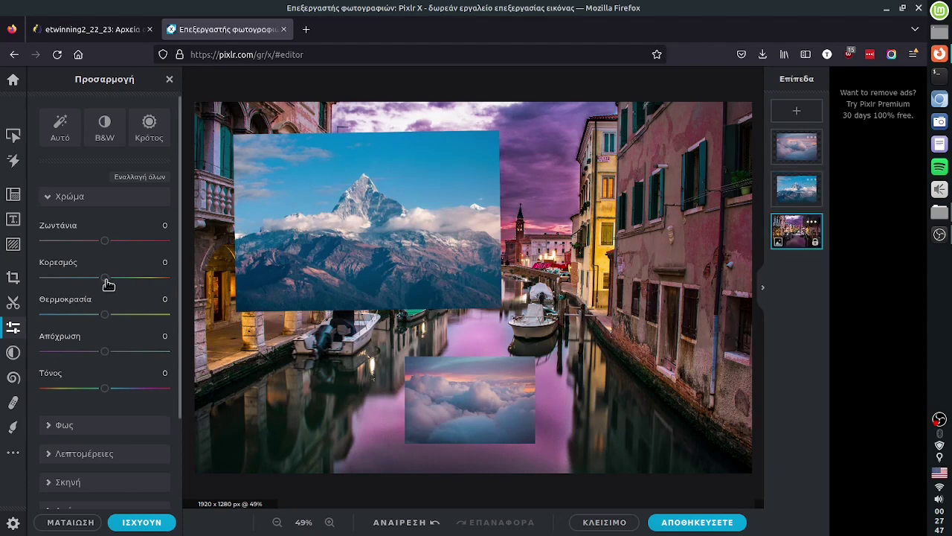
mouse_move(105, 277)
mouse_down()
mouse_move(124, 278)
mouse_move(119, 290)
mouse_move(95, 290)
mouse_move(151, 289)
mouse_move(66, 288)
mouse_move(100, 289)
mouse_up()
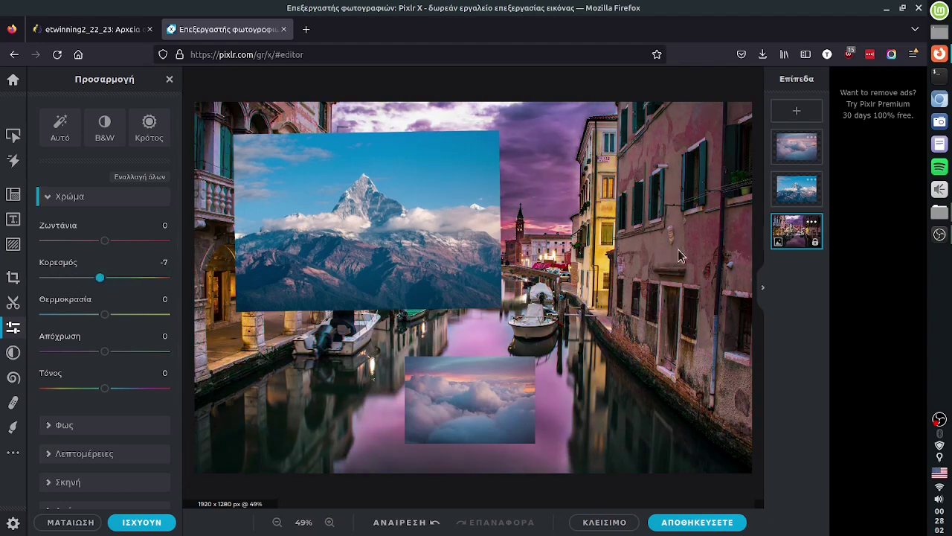
click(169, 79)
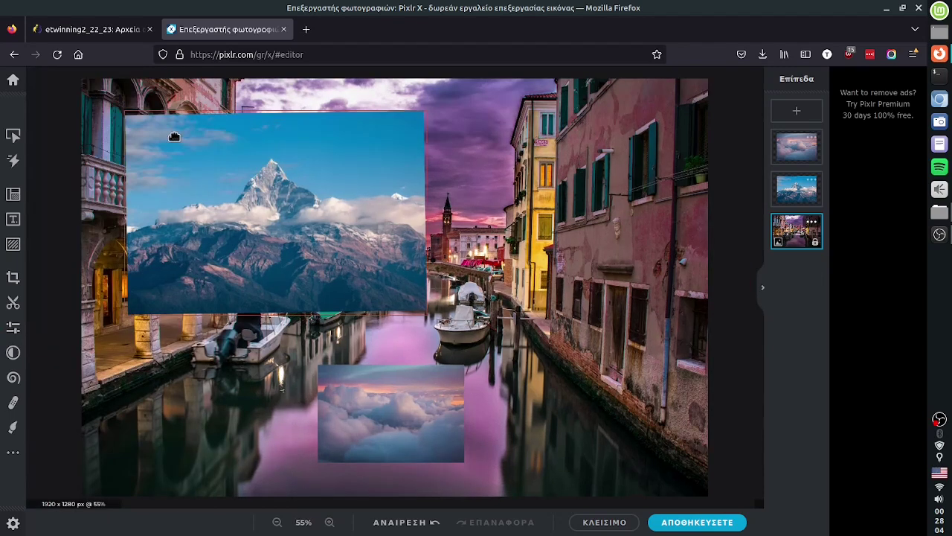
- Add a new default "Lorem ipsum .." text over the purple sky and yellow building, and enlarge it to size 110
click(13, 220)
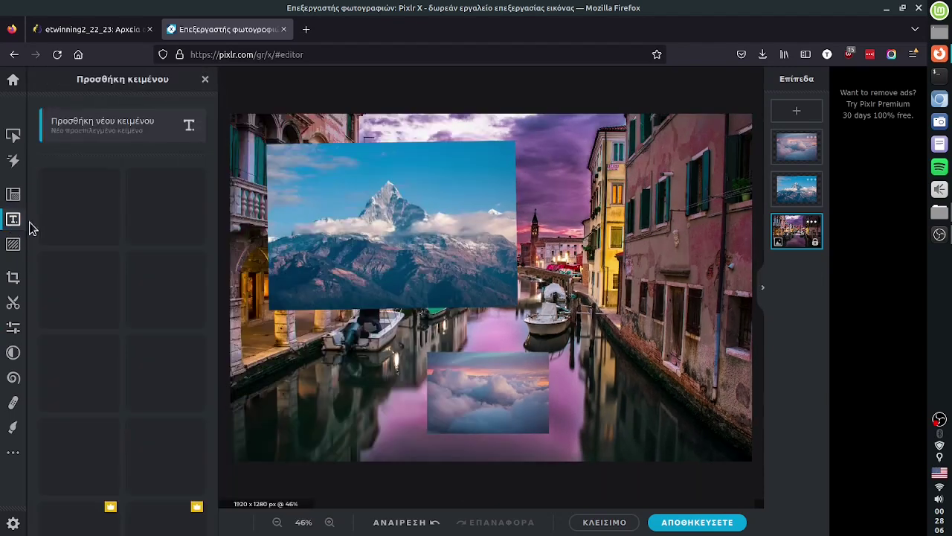
click(114, 128)
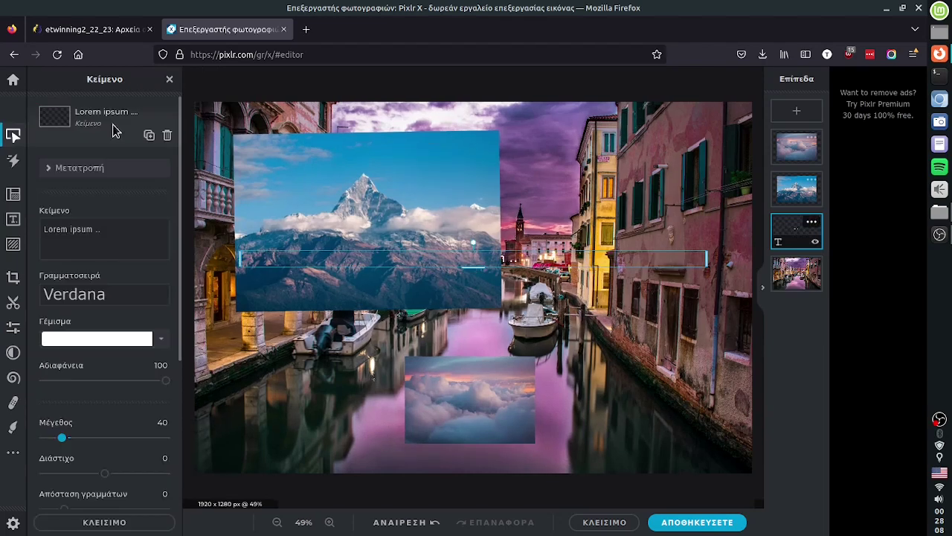
click(13, 134)
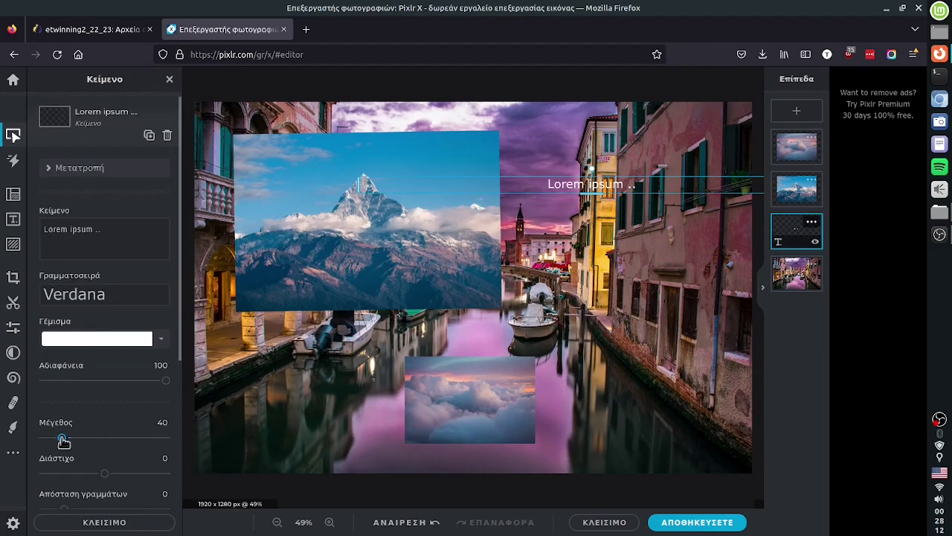
drag(62, 437, 92, 438)
- Shift the "Lorem ipsum .." text slightly right and move its layer above the mountain layer
click(547, 311)
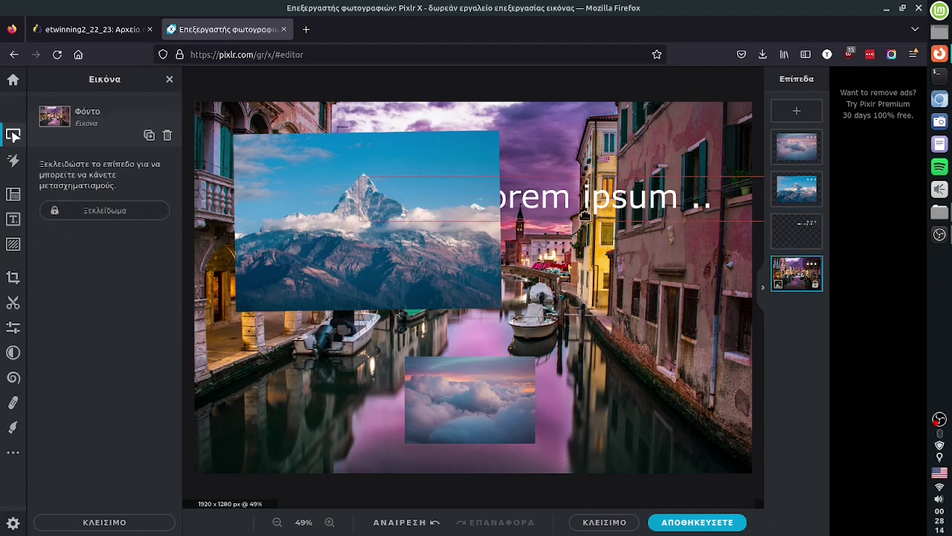
drag(595, 199, 615, 202)
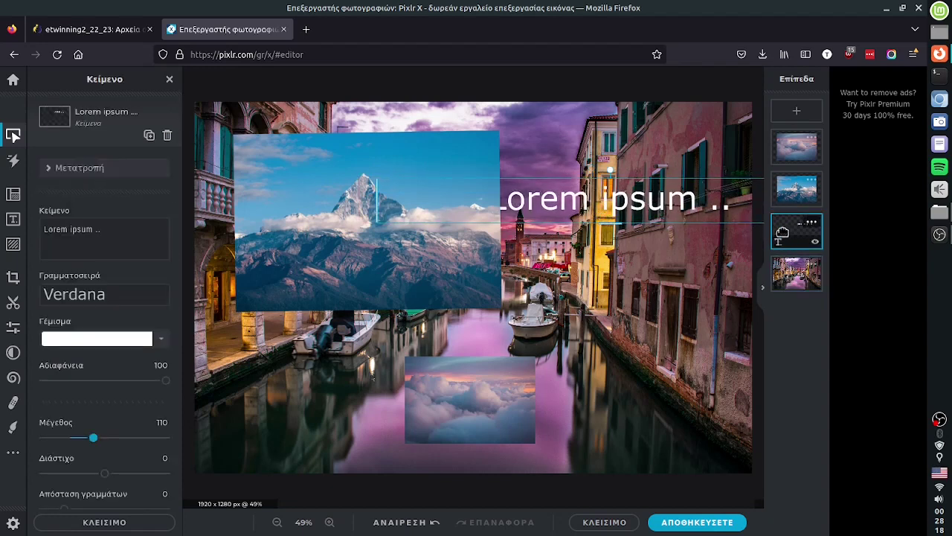
drag(794, 231, 793, 185)
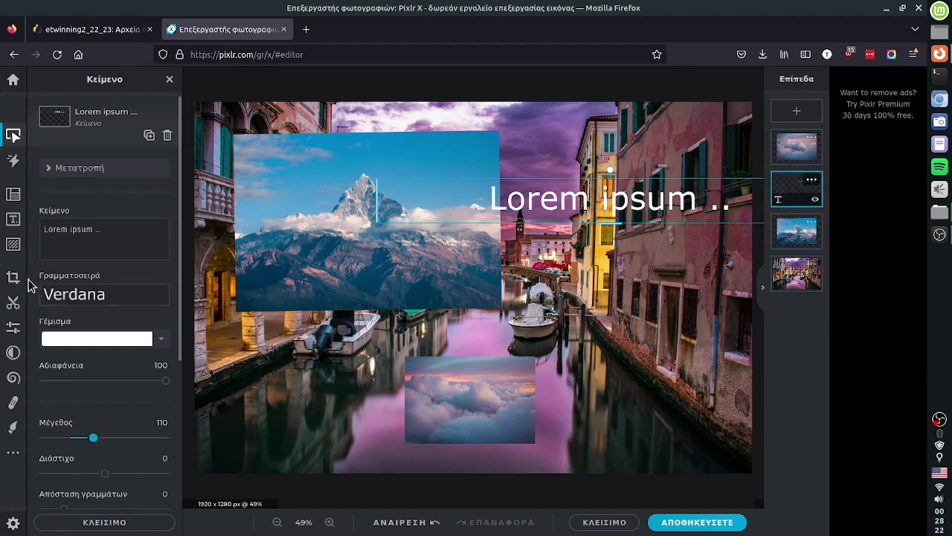
- Add the yellow arrow element from the Arrows I set and place it over the right bank below the text
click(13, 246)
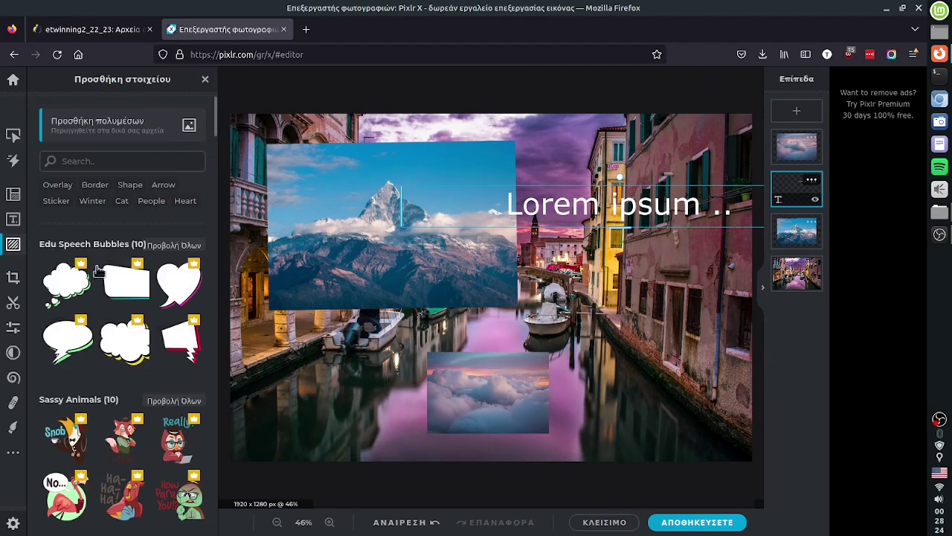
scroll(99, 340, down, 3)
scroll(99, 340, down, 3)
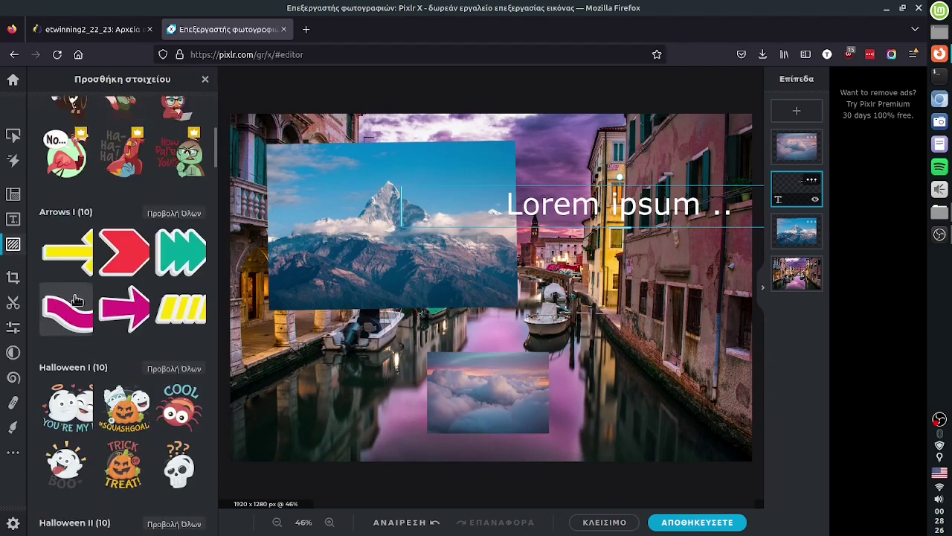
click(75, 258)
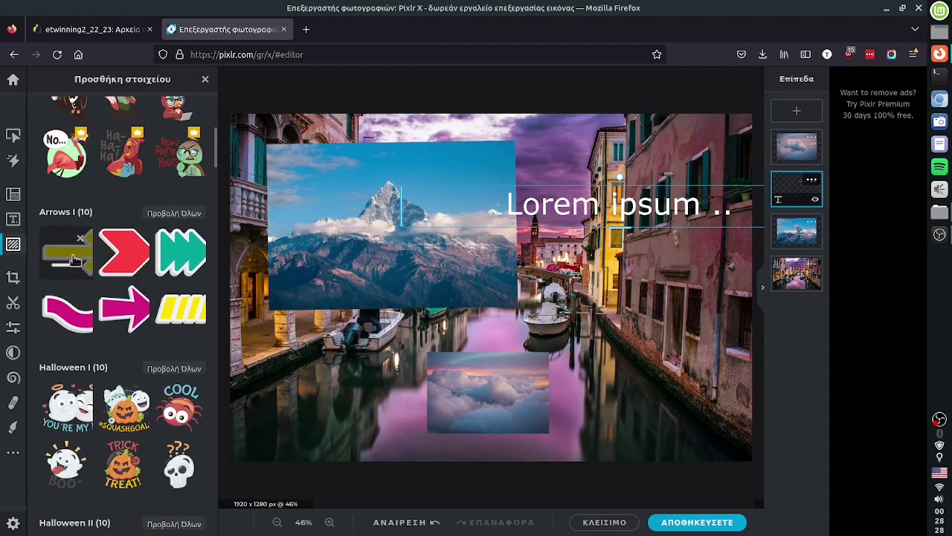
drag(490, 290, 641, 306)
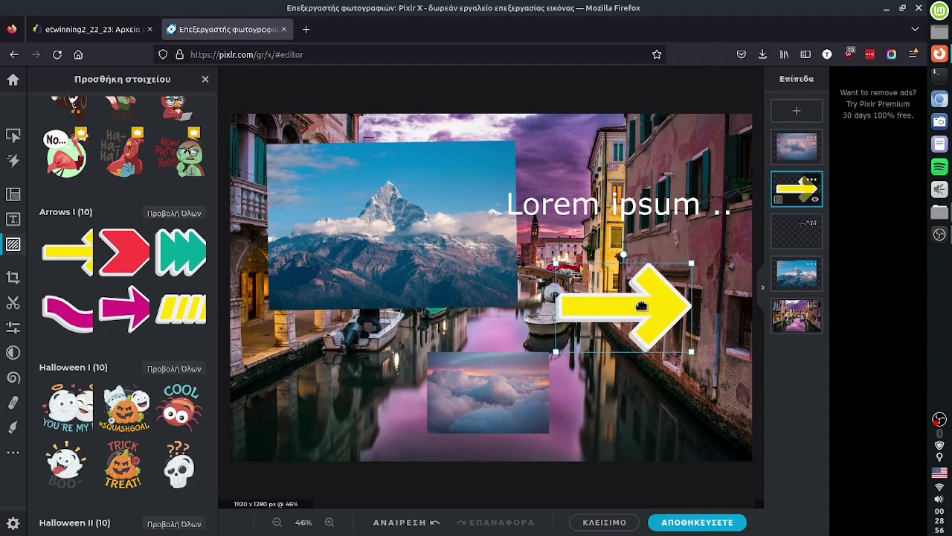
- Check whether the Retouch, Liquify and Effect tools are available for the arrow layer
click(13, 403)
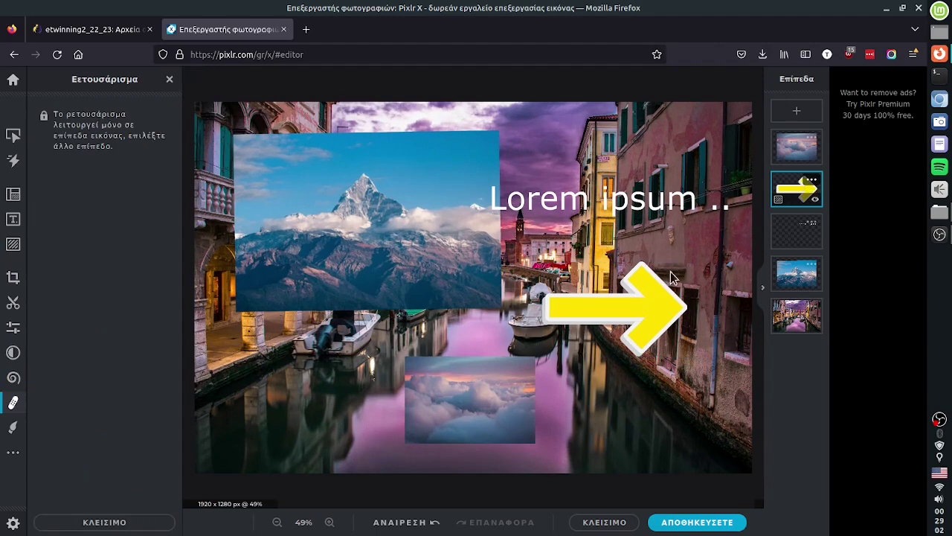
click(14, 377)
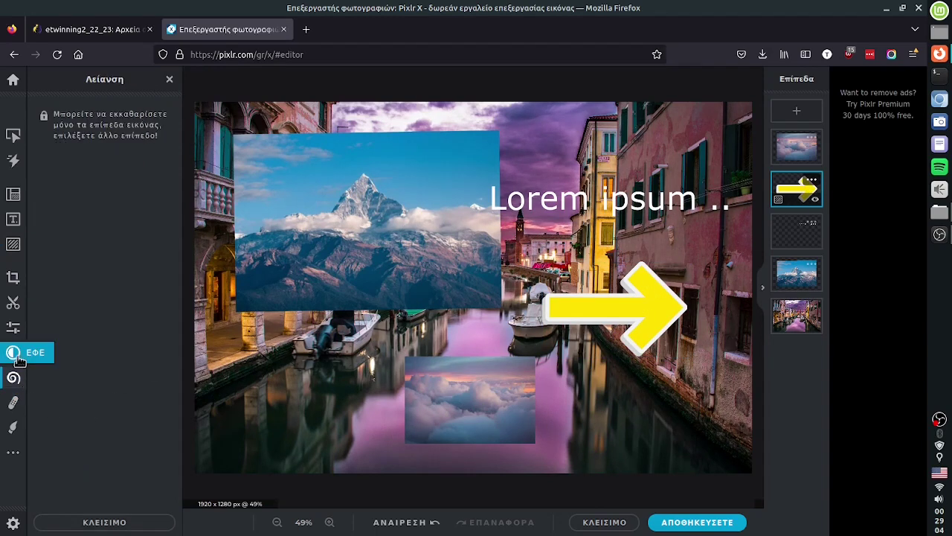
click(14, 352)
click(168, 82)
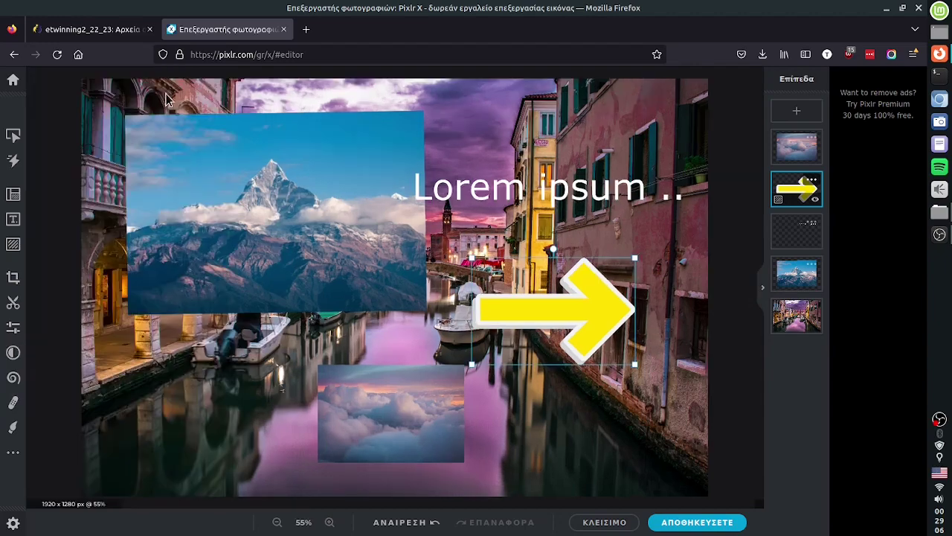
- Move the yellow arrow slightly down along the right canal bank
click(619, 382)
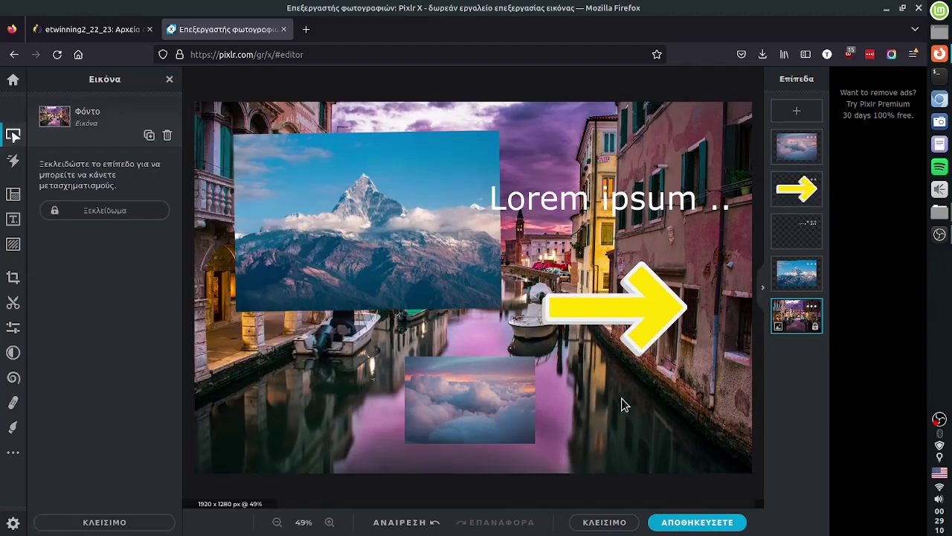
drag(625, 320, 619, 344)
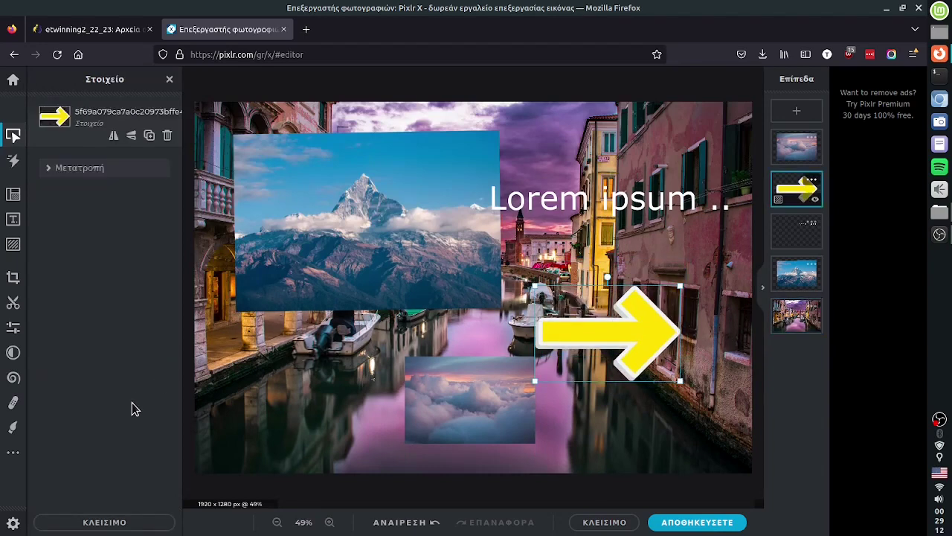
- Add a frame layer and move it down and left, overlapping the lower part of the mountain image
click(795, 113)
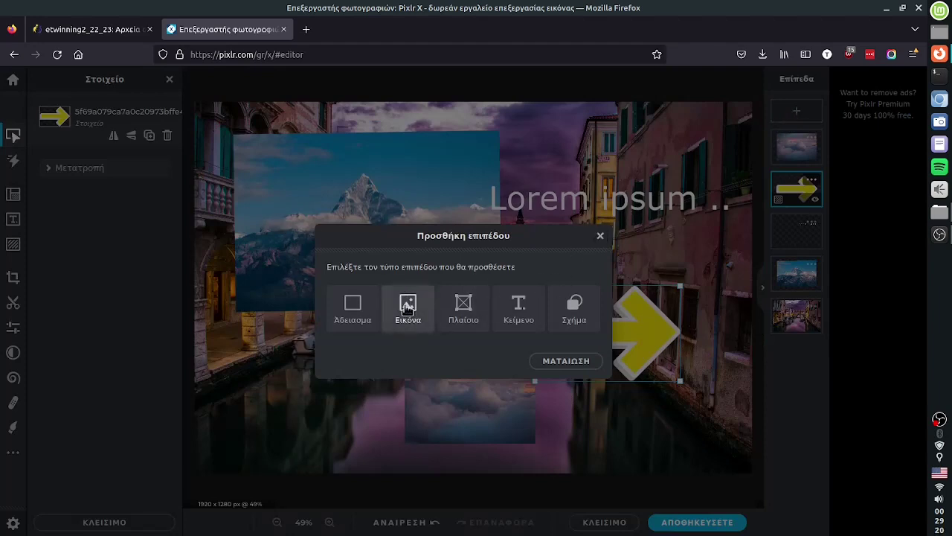
click(463, 309)
drag(480, 286, 407, 331)
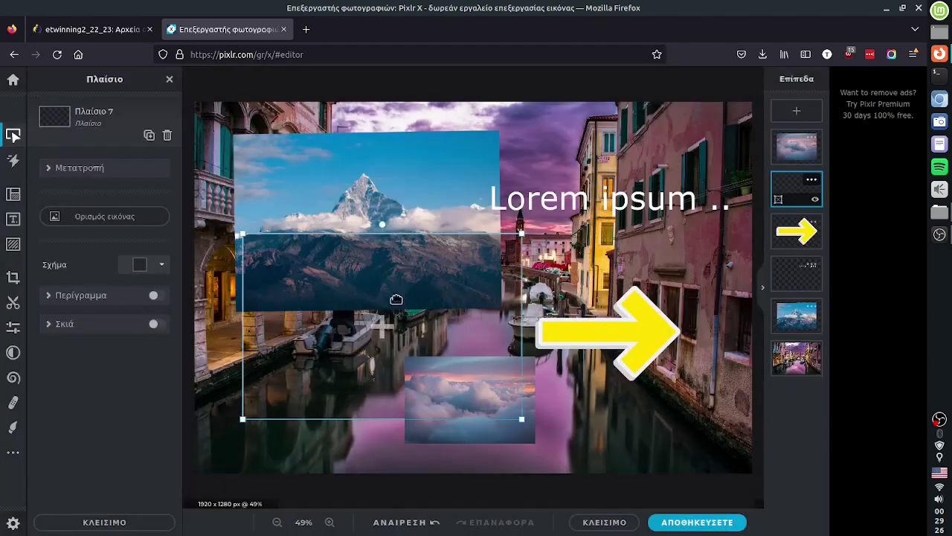
- Fill the frame with the image peppers.jpg from the sample-photos folder
click(95, 224)
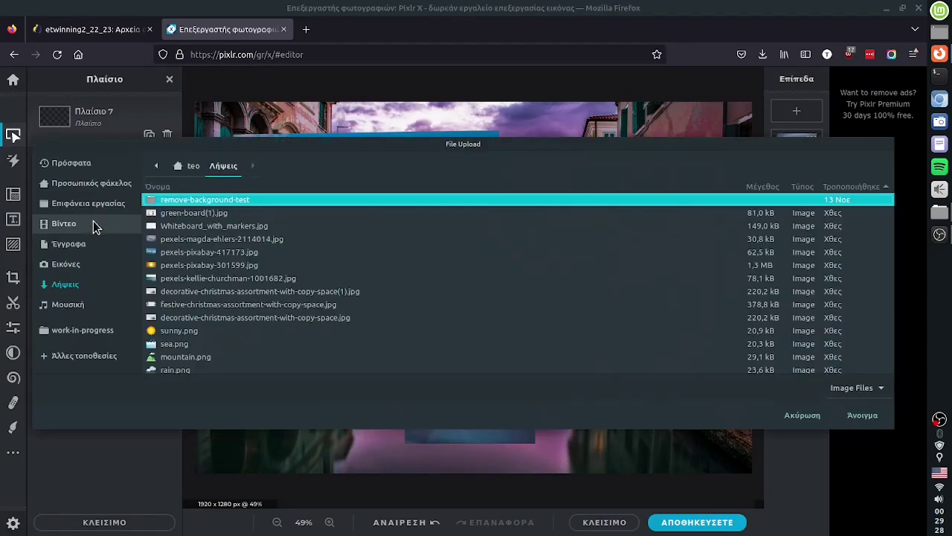
click(204, 291)
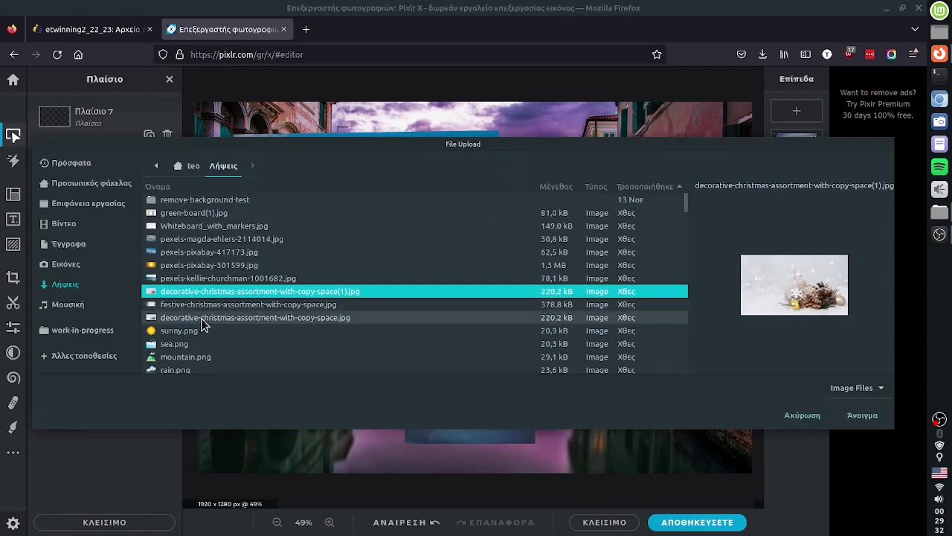
scroll(233, 312, down, 4)
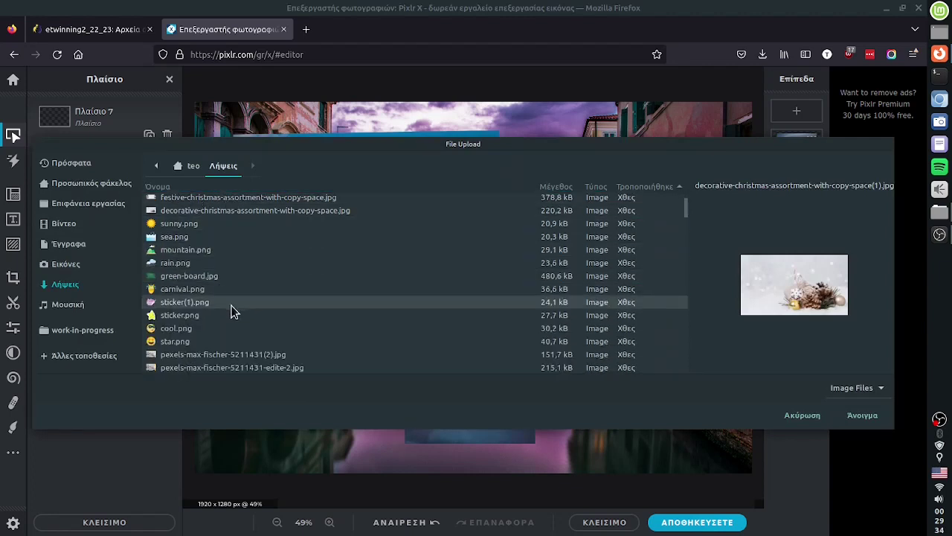
click(75, 264)
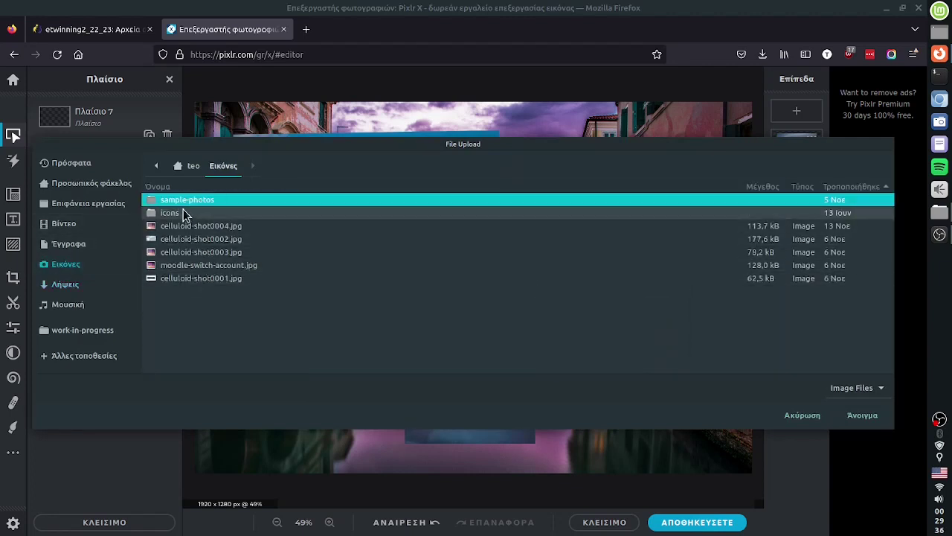
double_click(183, 201)
click(207, 266)
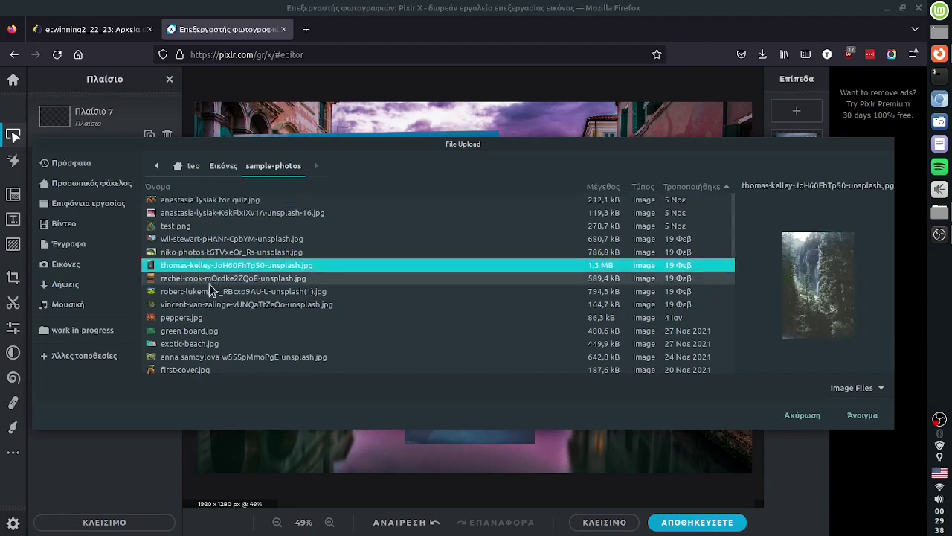
click(196, 321)
double_click(196, 322)
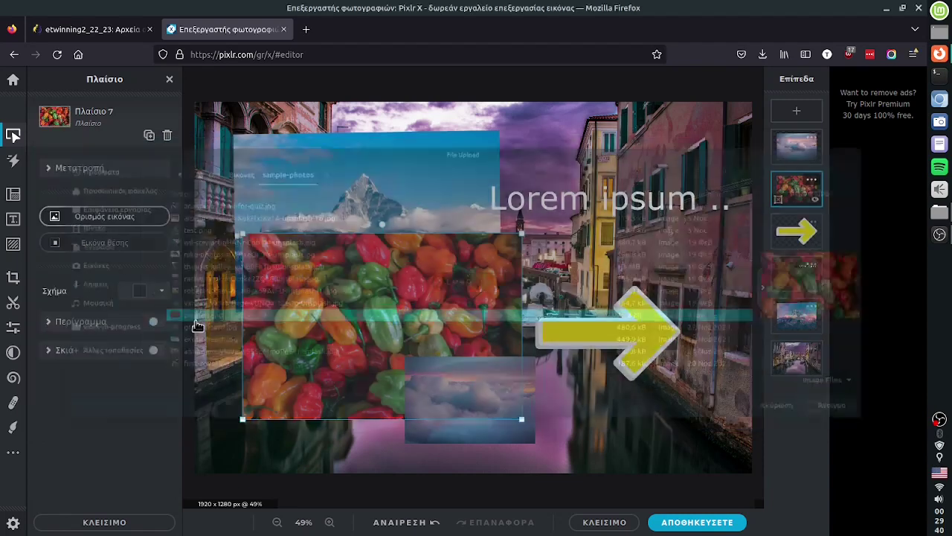
- Spread the layers out: peppers frame lower left, clouds below the arrow, text further right, and mountain image at the upper middle
drag(483, 320, 401, 334)
click(509, 390)
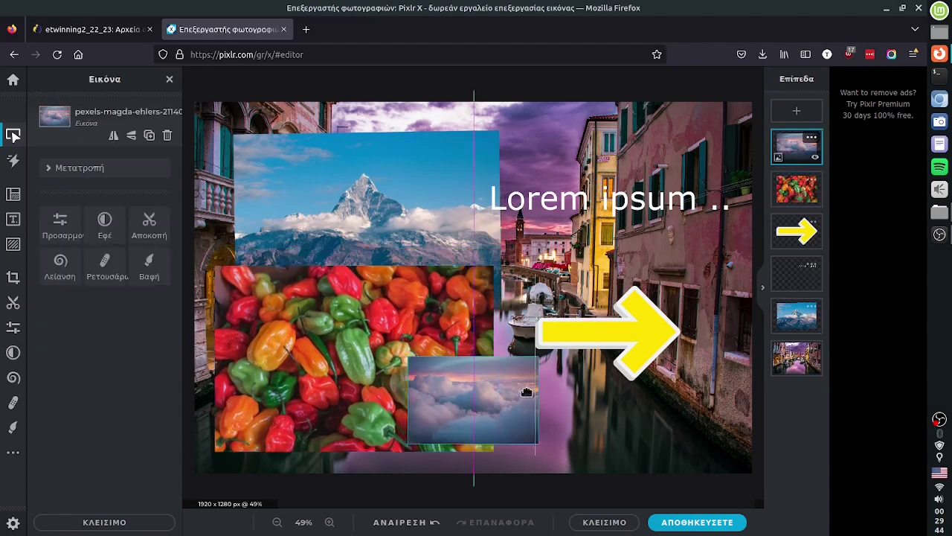
drag(509, 391, 654, 415)
drag(535, 199, 647, 185)
drag(374, 213, 509, 183)
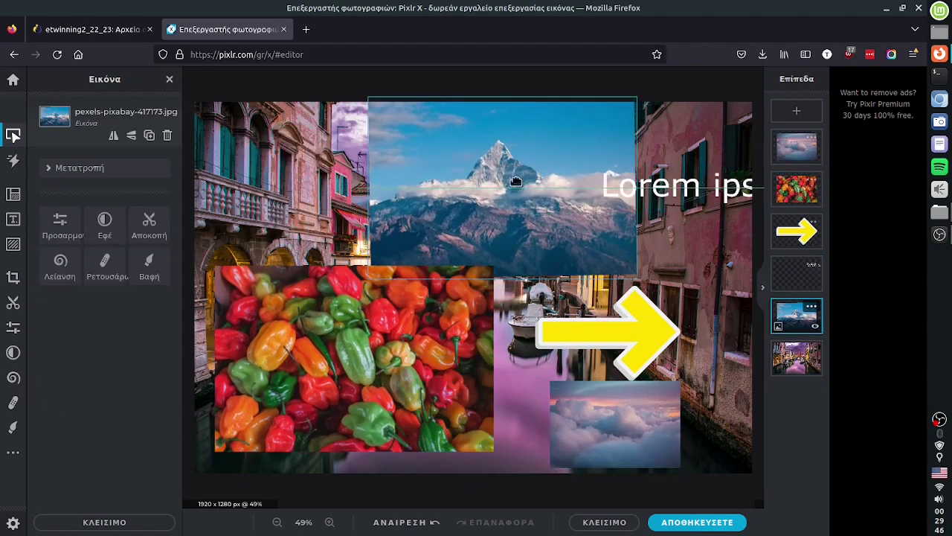
- Nudge the peppers frame slightly down and change its shape to the rounded four-lobed outline
click(339, 347)
drag(340, 347, 335, 360)
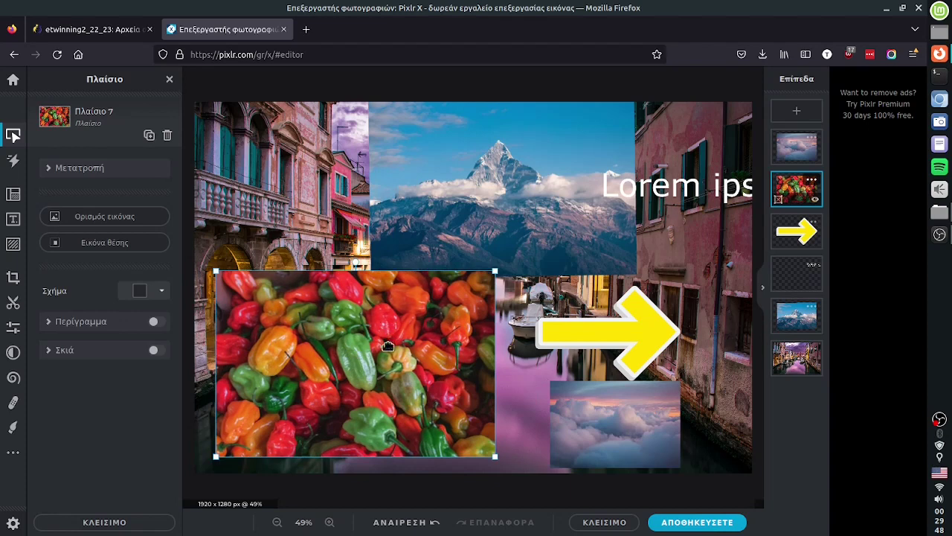
click(162, 291)
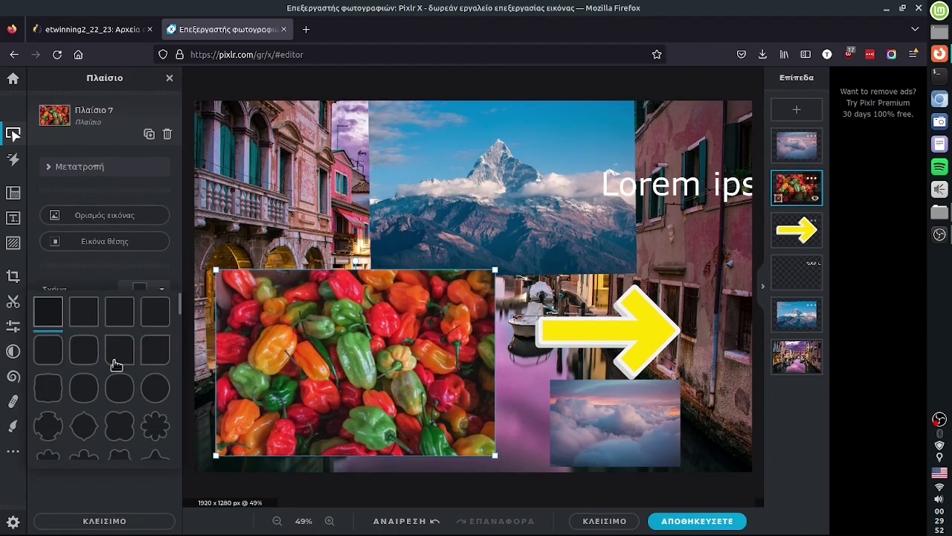
click(121, 327)
click(163, 291)
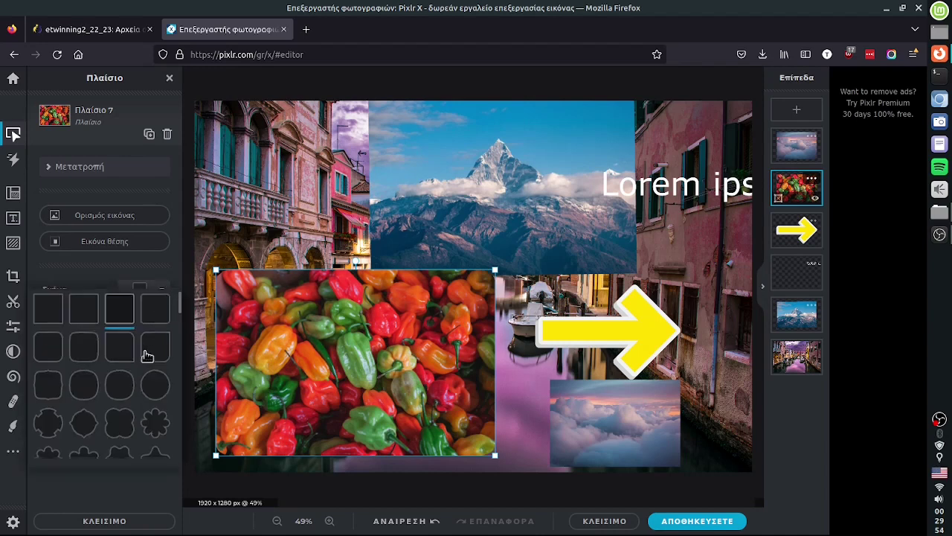
scroll(136, 336, down, 3)
click(119, 320)
click(157, 294)
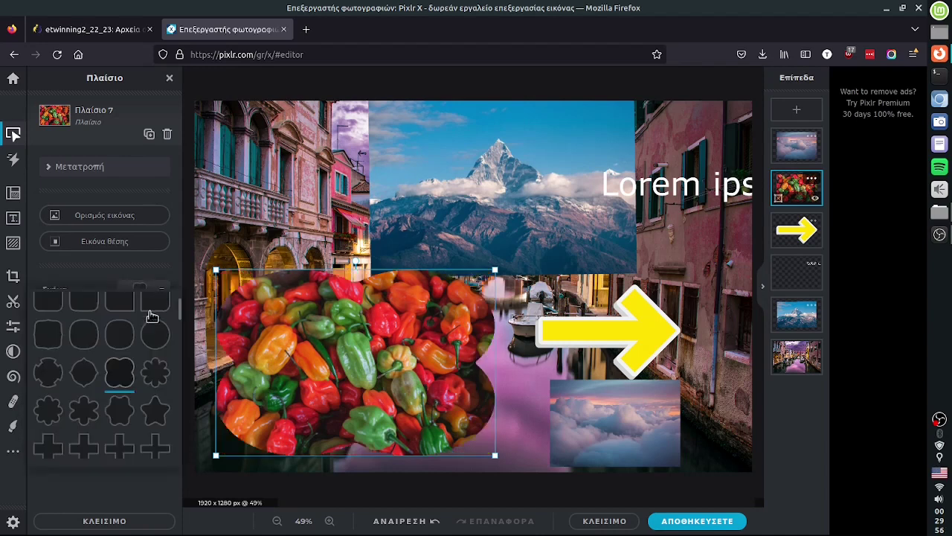
- Change the peppers frame's shape to the irregular outline with slanted side edges and browse the remaining frame shapes
scroll(134, 377, down, 3)
scroll(134, 377, down, 3)
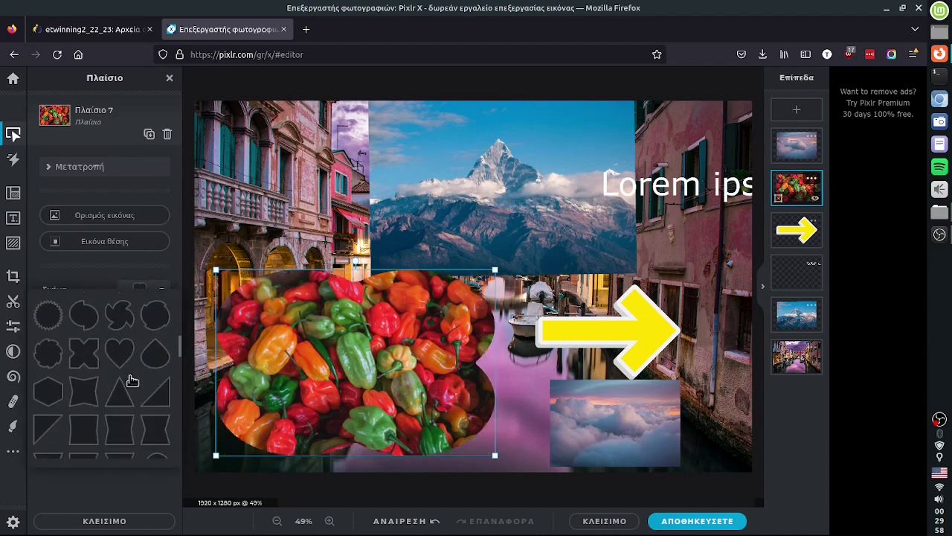
scroll(112, 372, up, 5)
click(88, 329)
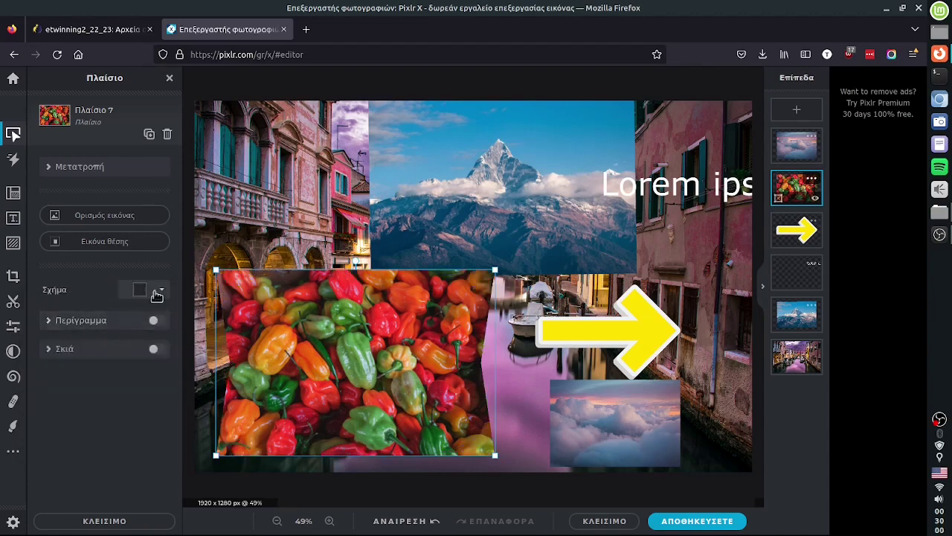
click(157, 295)
scroll(112, 372, down, 5)
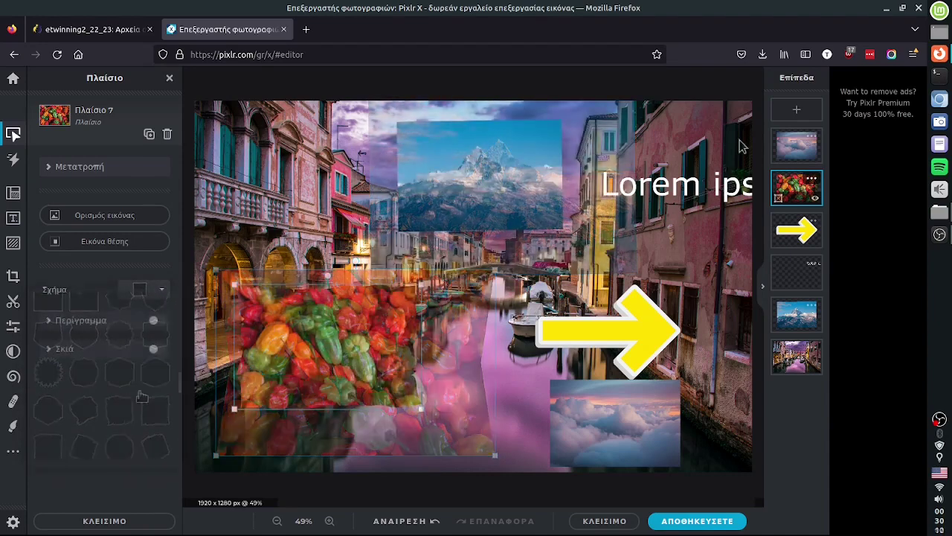
- Add a shape layer and shrink the grey rectangle so it lies over the lower part of the peppers image
click(790, 111)
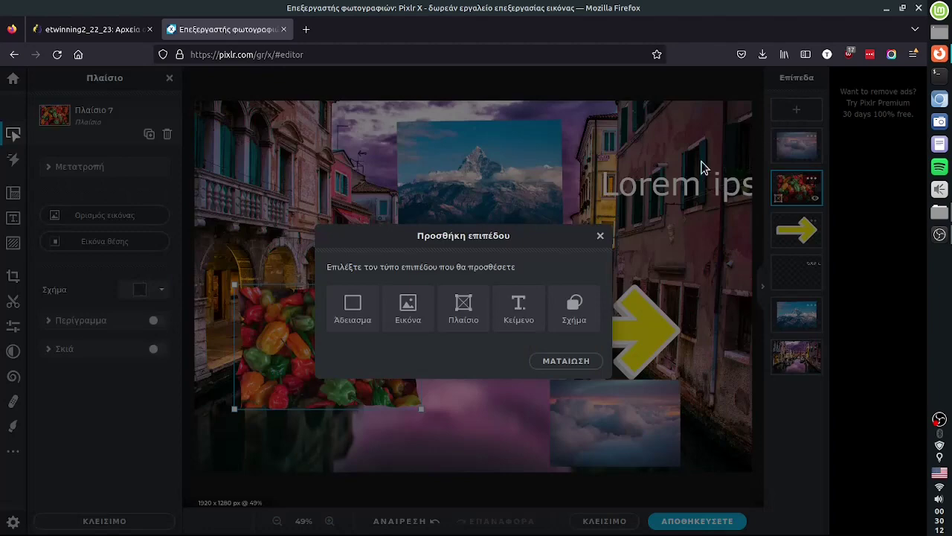
click(574, 311)
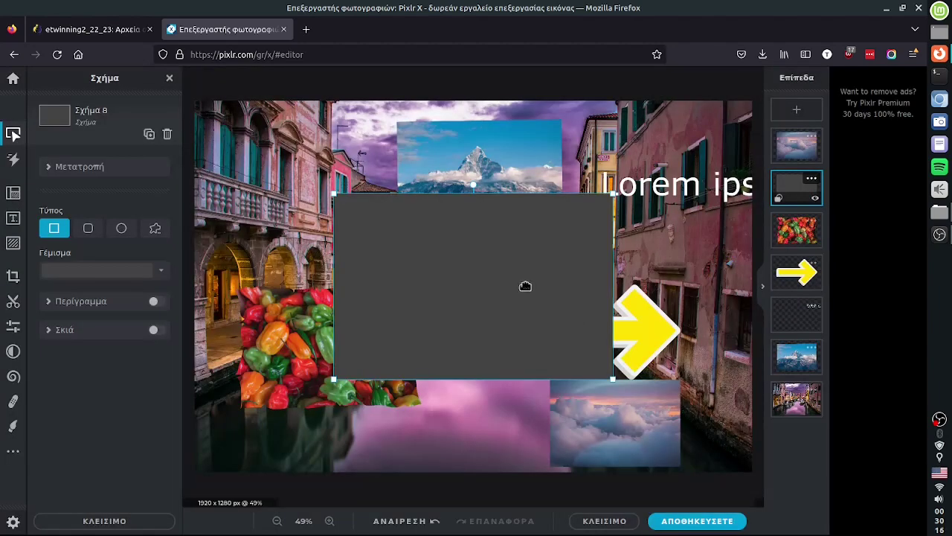
drag(525, 285, 462, 344)
drag(274, 257, 298, 322)
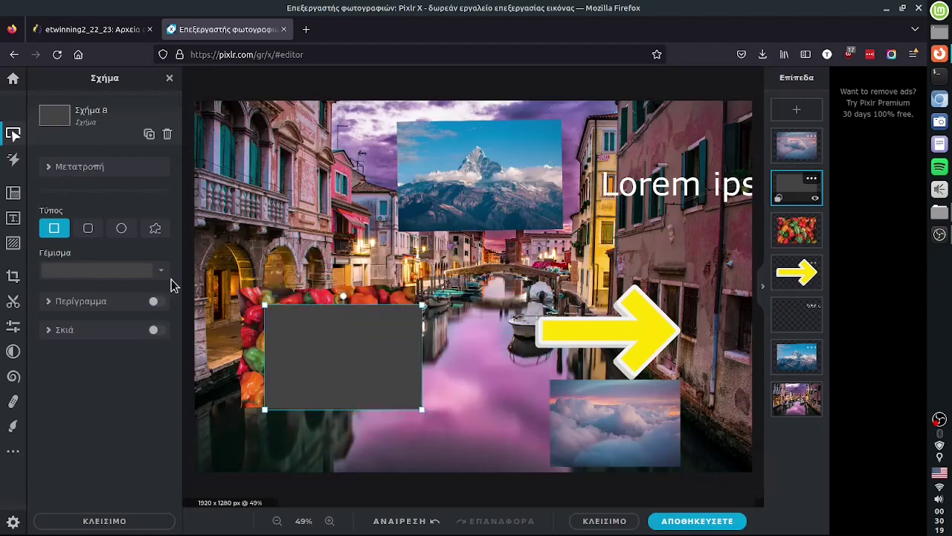
- Try the rounded rectangle and ellipse types on the new shape and settle on the custom jagged starburst outline
click(88, 228)
click(120, 228)
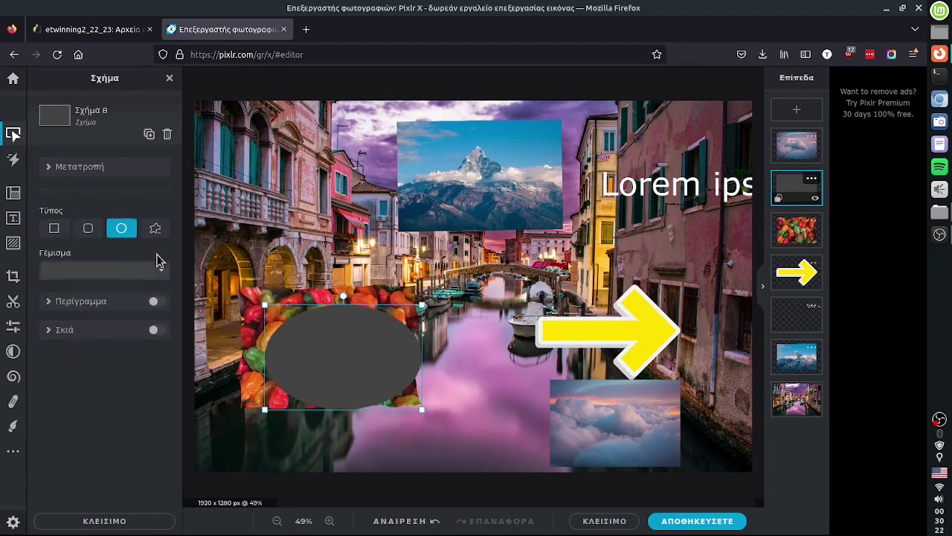
click(155, 228)
click(86, 272)
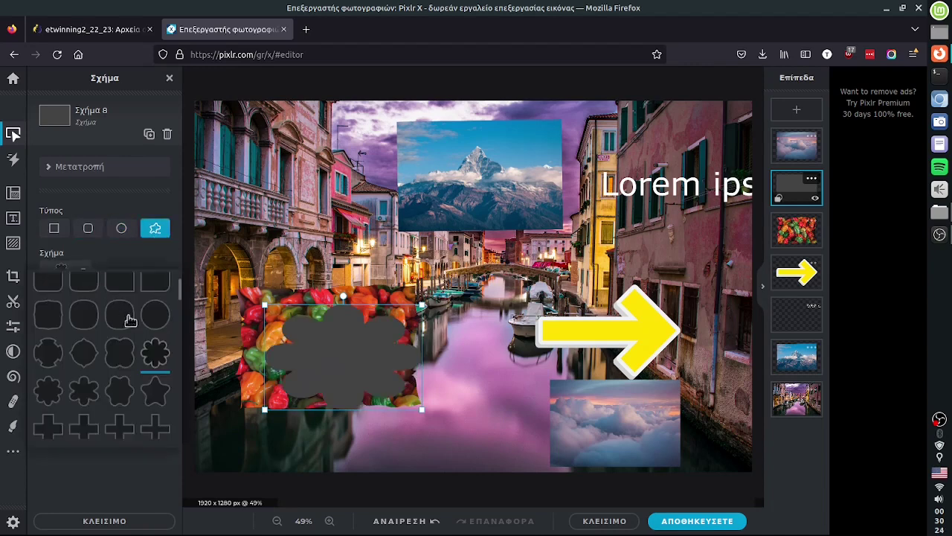
scroll(127, 334, down, 5)
scroll(128, 384, down, 2)
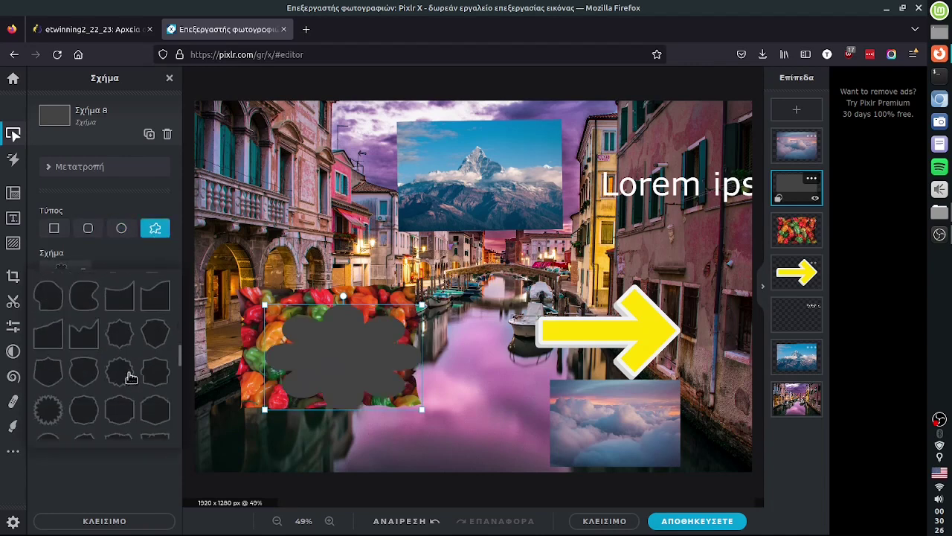
scroll(129, 377, down, 2)
click(68, 365)
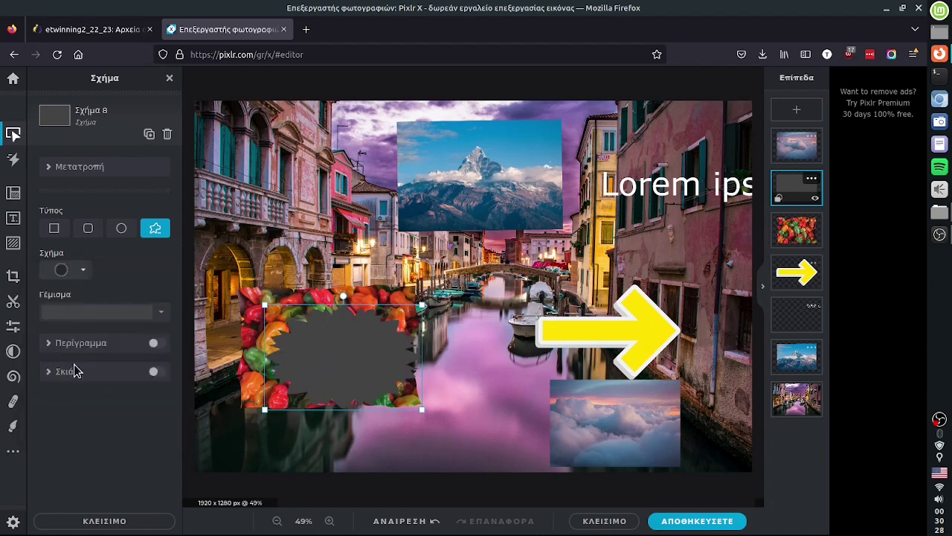
- Fill the starburst with dark red #953131 and turn on its white outline and its shadow
click(104, 311)
click(137, 363)
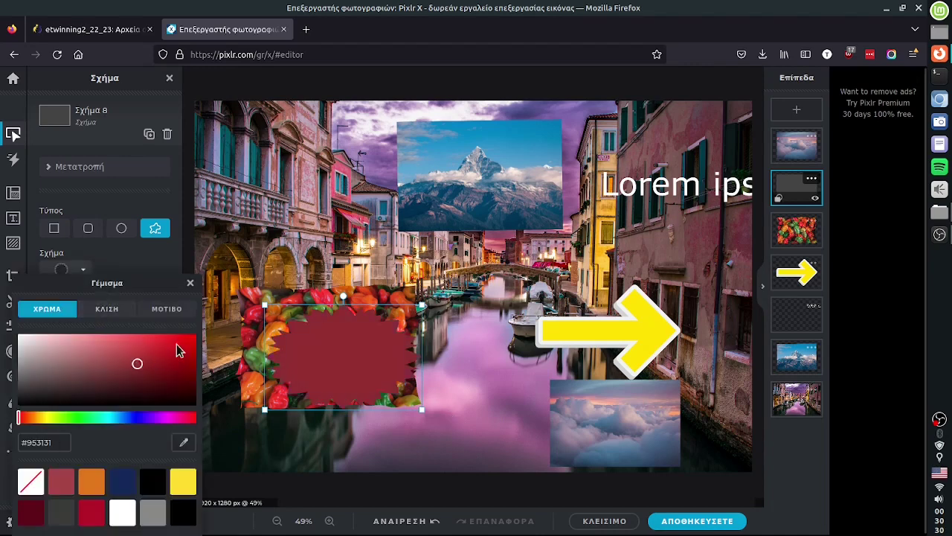
click(192, 285)
click(117, 344)
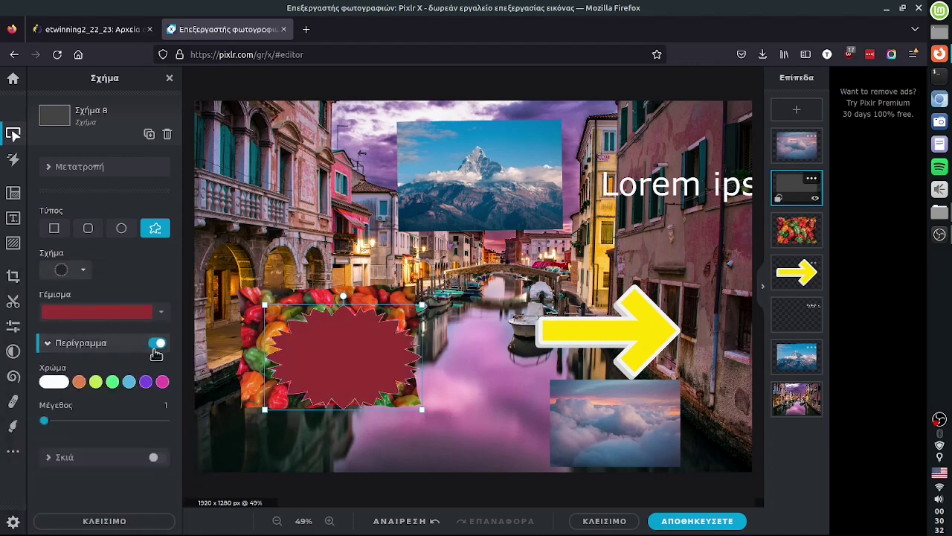
click(79, 459)
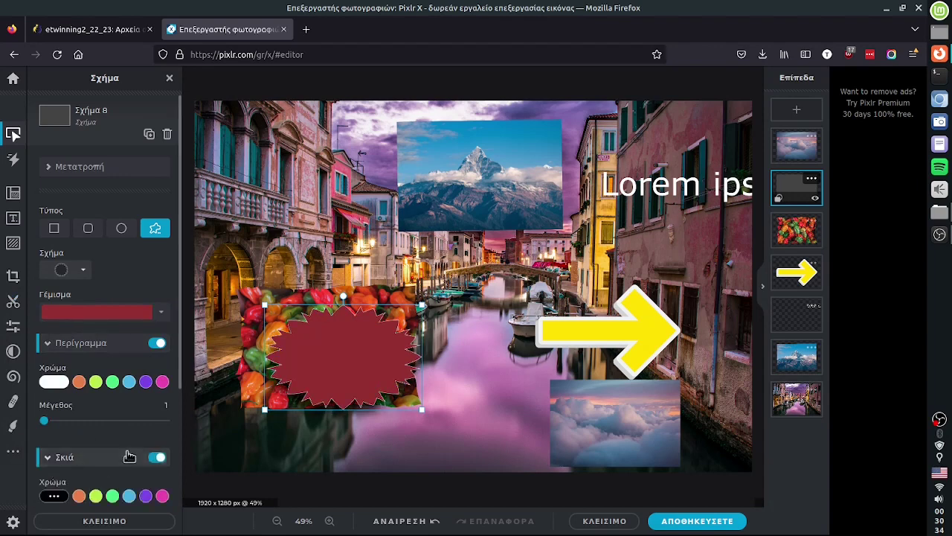
- Separate the overlapping layers by moving the starburst down over the water and the peppers frame up over the buildings
click(253, 466)
drag(320, 386, 324, 438)
drag(338, 319, 329, 216)
drag(370, 397, 365, 375)
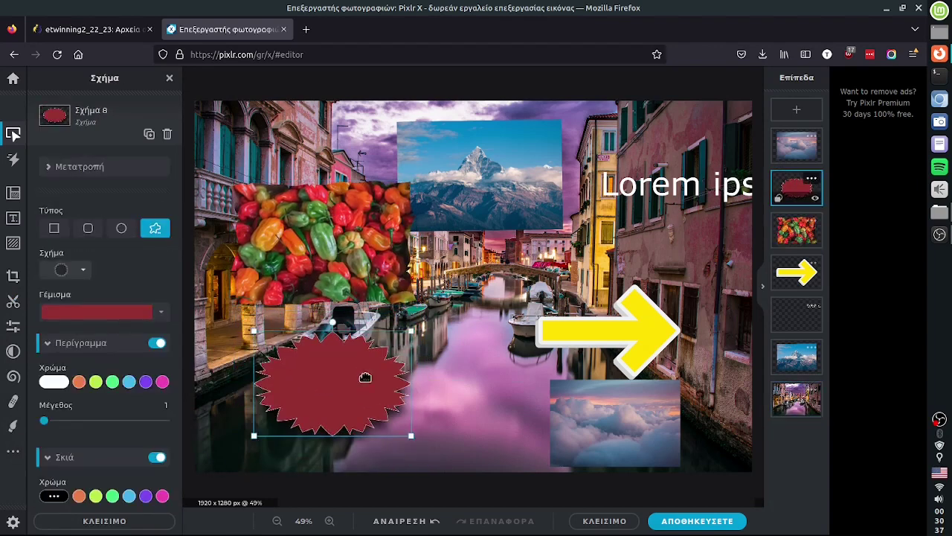
- Add an empty layer, open its layer options and delete it again
click(807, 115)
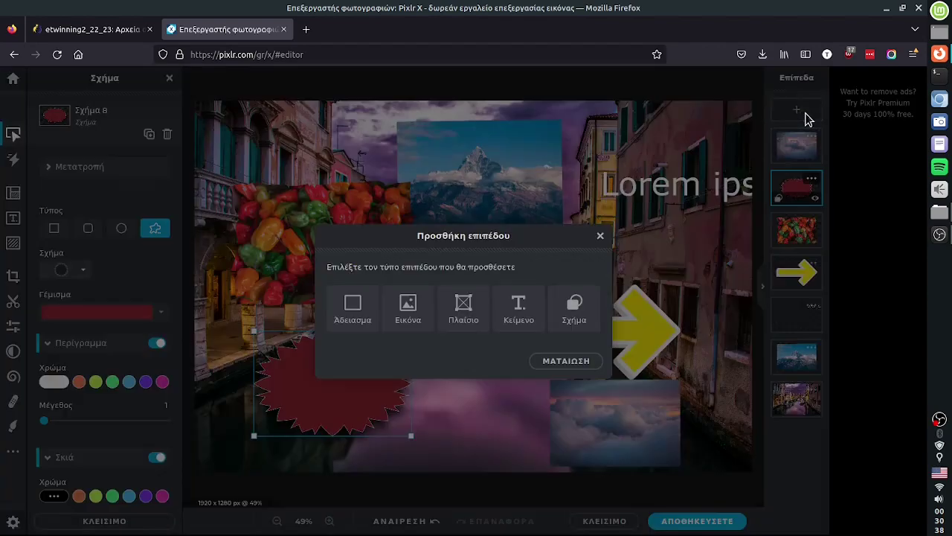
click(353, 307)
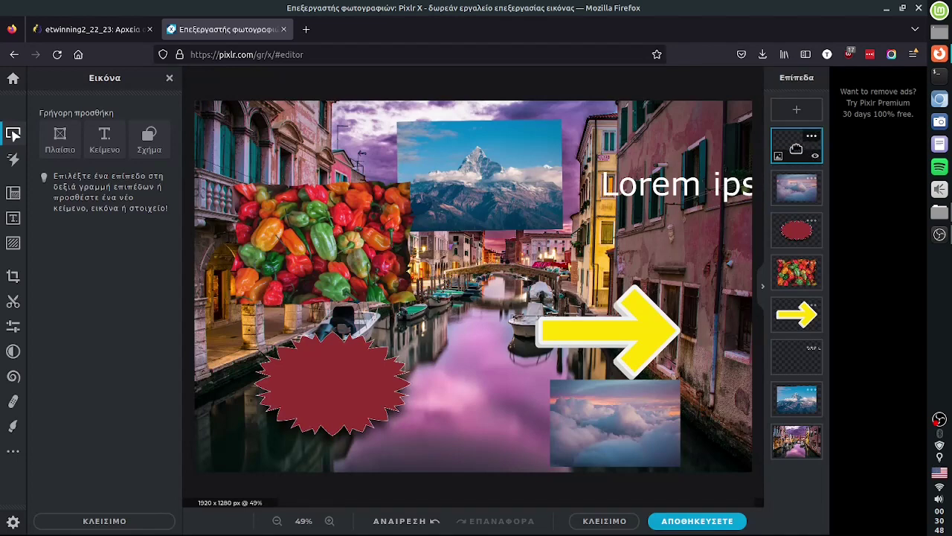
click(812, 136)
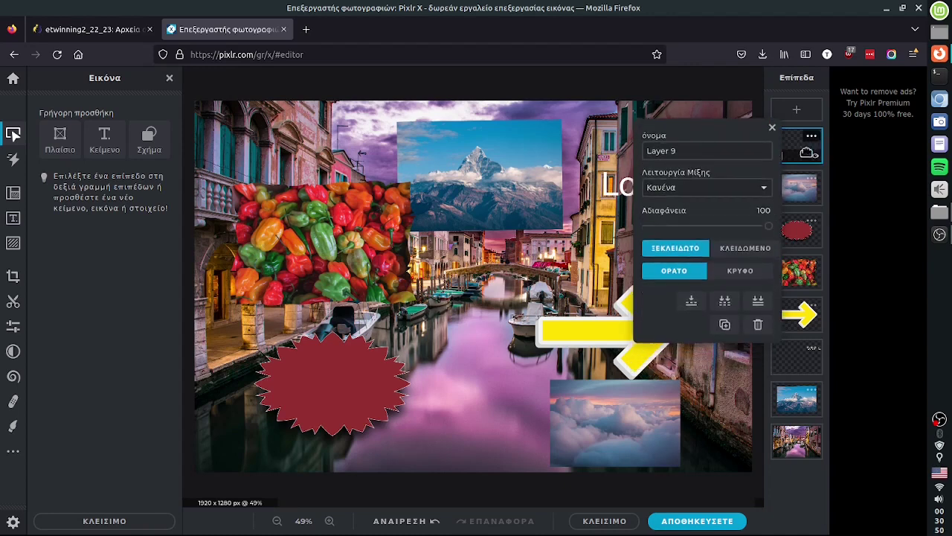
click(756, 297)
- Delete every layer above the canal photo: peppers frame, mountain image, starburst, clouds, arrow and text
drag(418, 223, 466, 236)
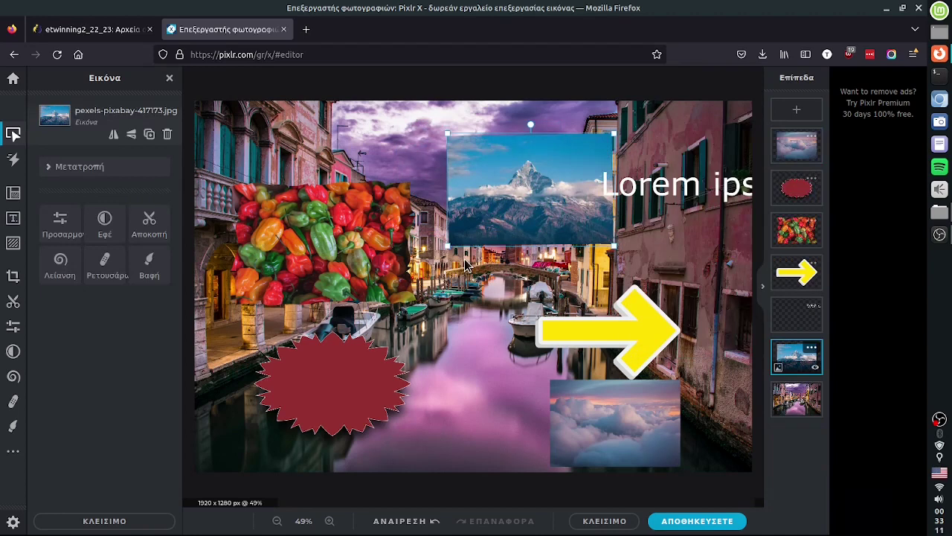
click(370, 248)
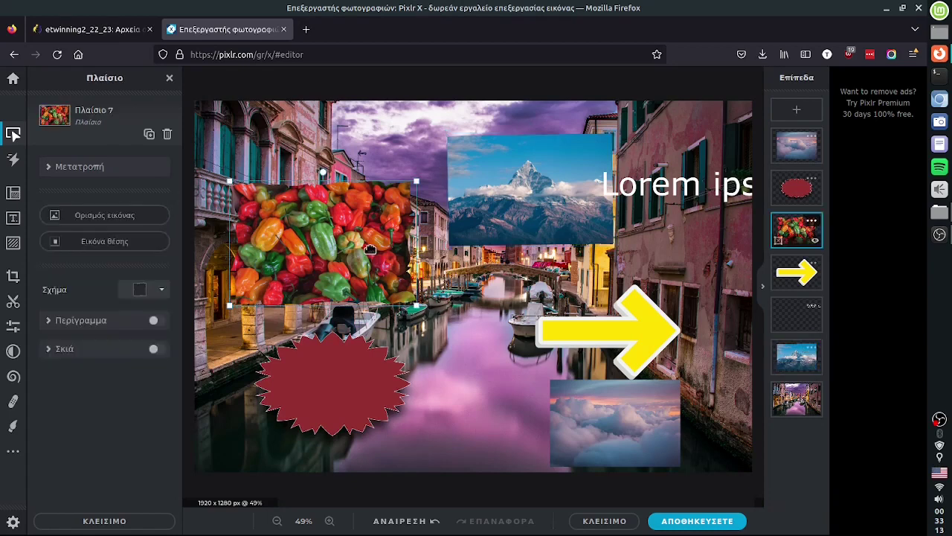
key(Delete)
click(475, 219)
key(Delete)
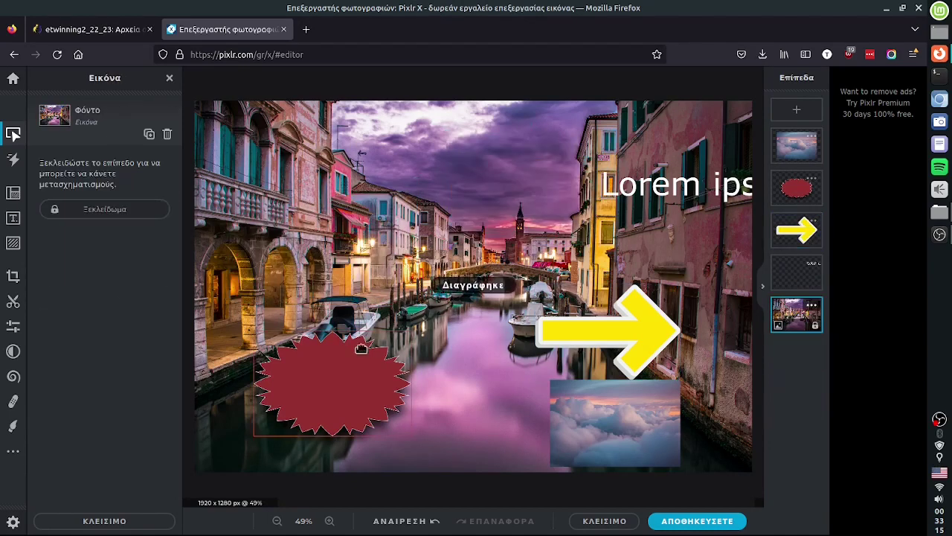
click(342, 357)
key(Delete)
key(Delete)
key(Delete)
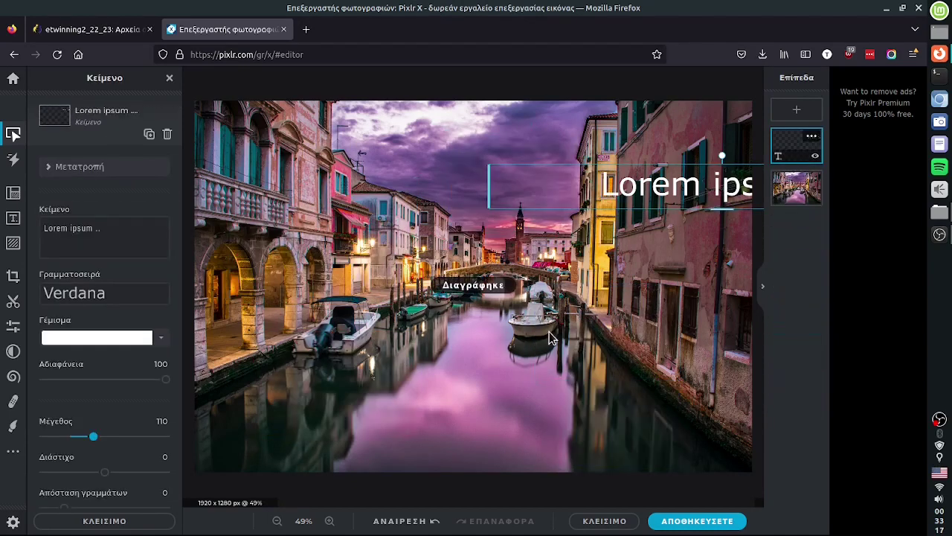
key(Delete)
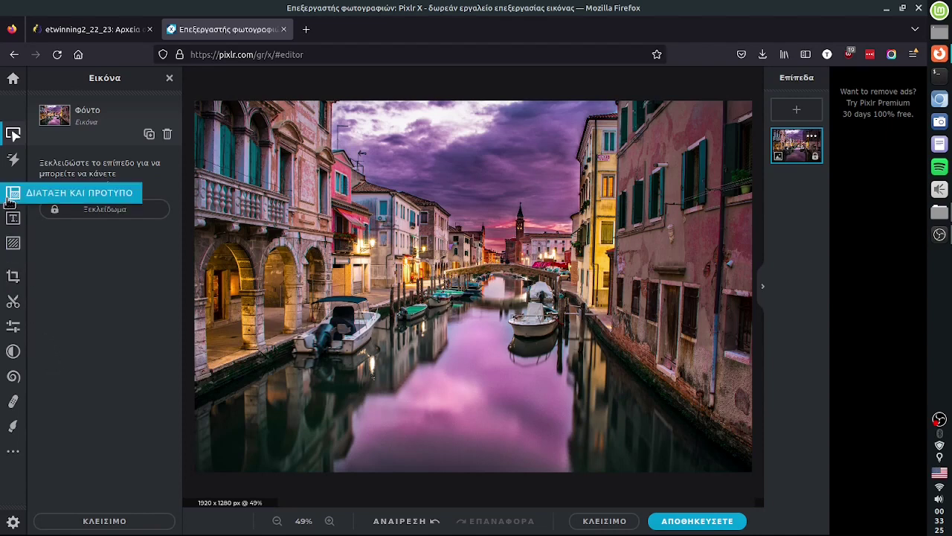
- Add the blue-grey texture overlay from the Default element set and enlarge it to cover the whole canal photo
click(14, 243)
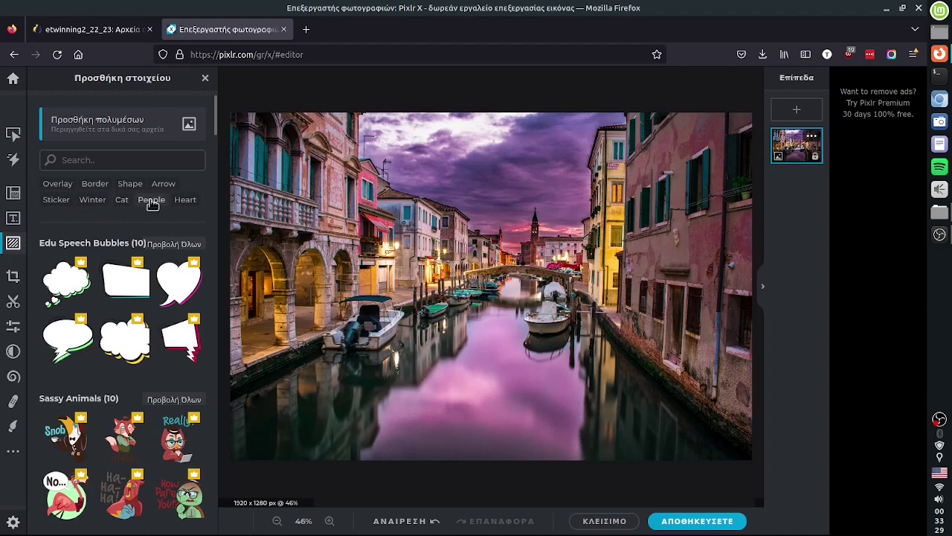
click(58, 186)
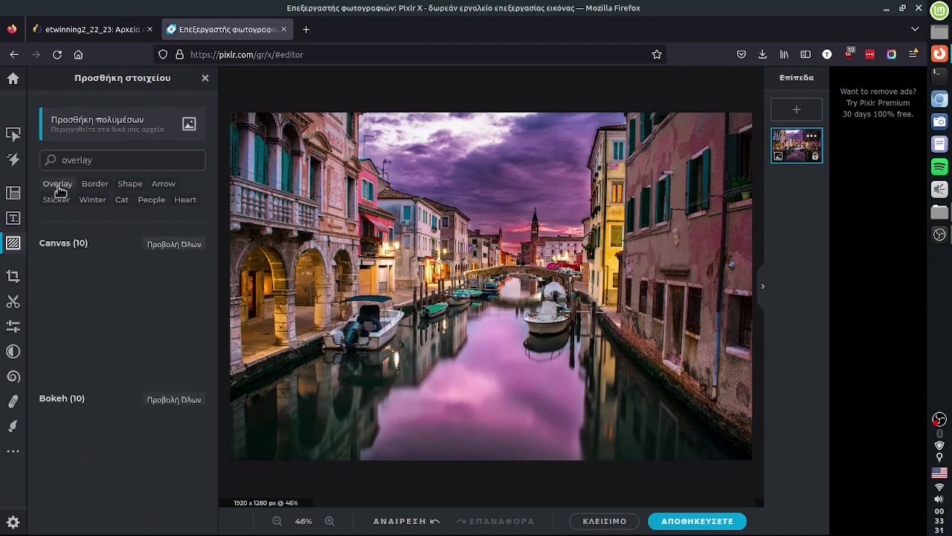
scroll(119, 297, down, 3)
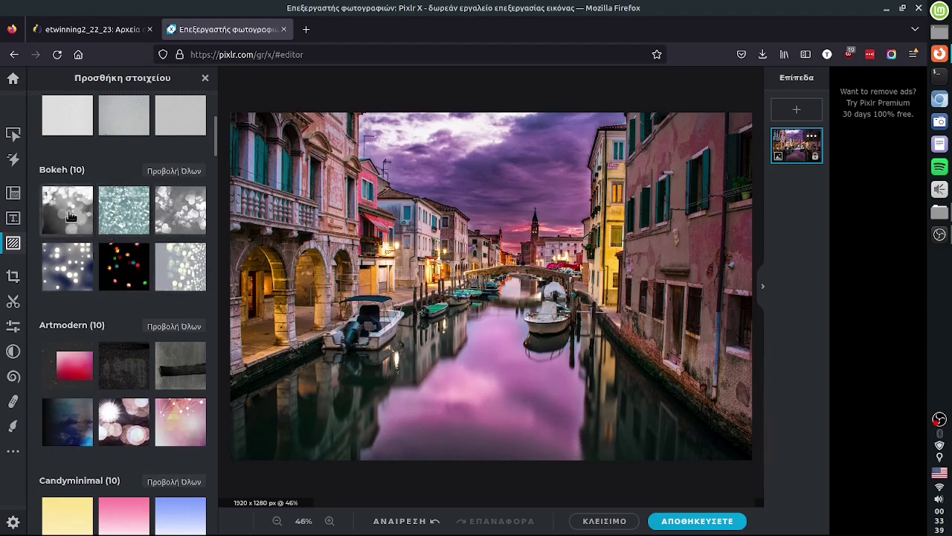
scroll(74, 217, down, 8)
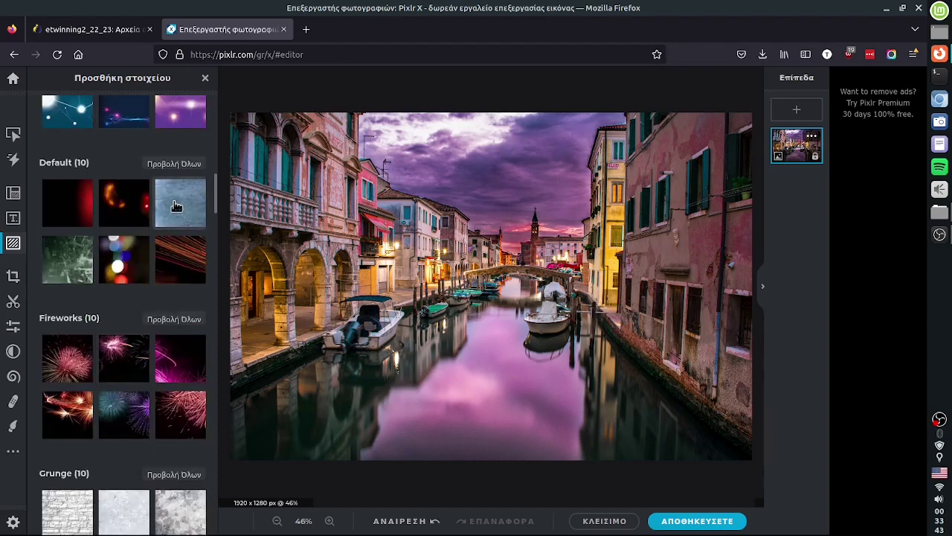
click(176, 206)
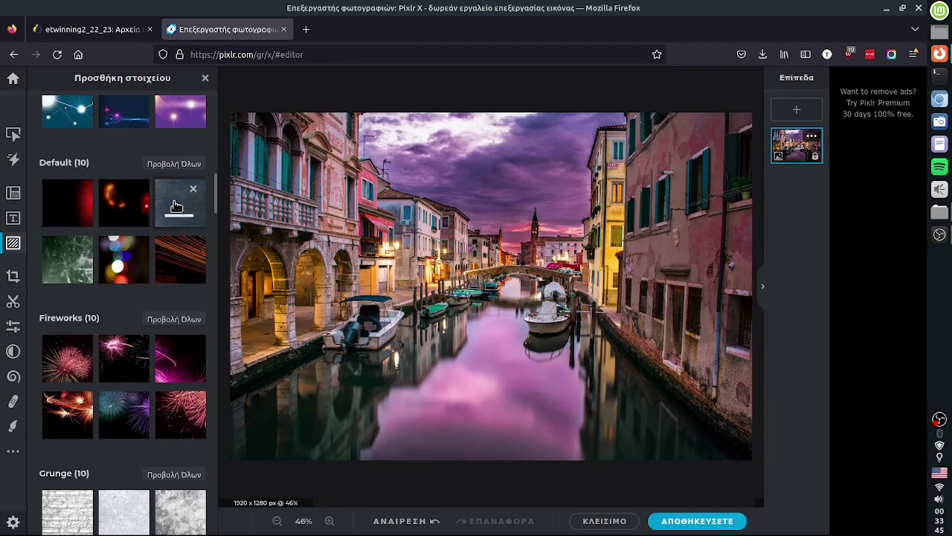
drag(461, 283, 309, 179)
drag(441, 252, 764, 494)
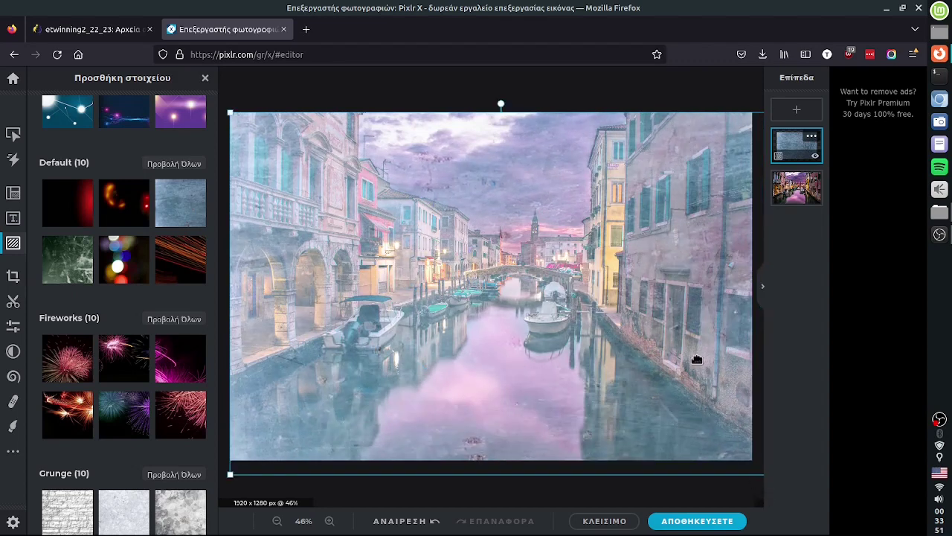
- Set the texture overlay layer's opacity to 59 and its blend mode to Αναπτήρας
click(812, 139)
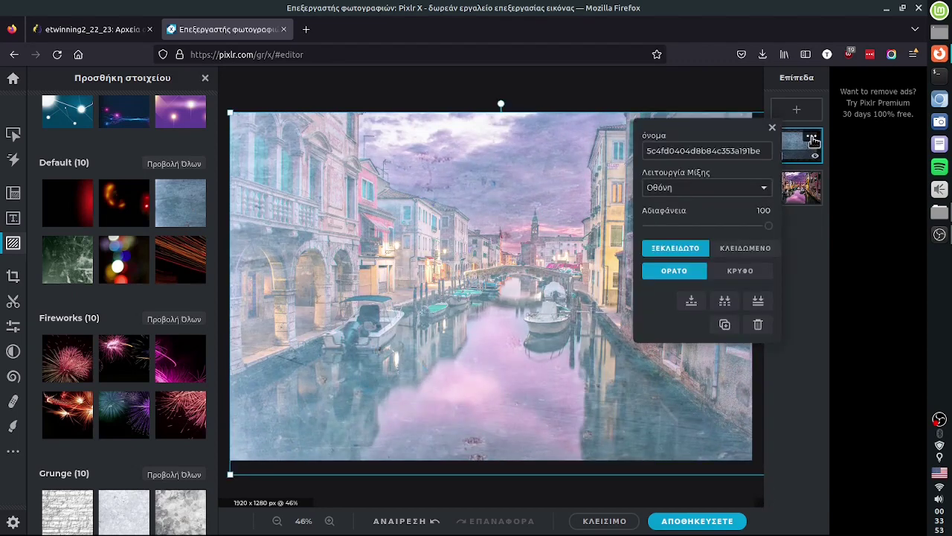
drag(768, 227, 719, 231)
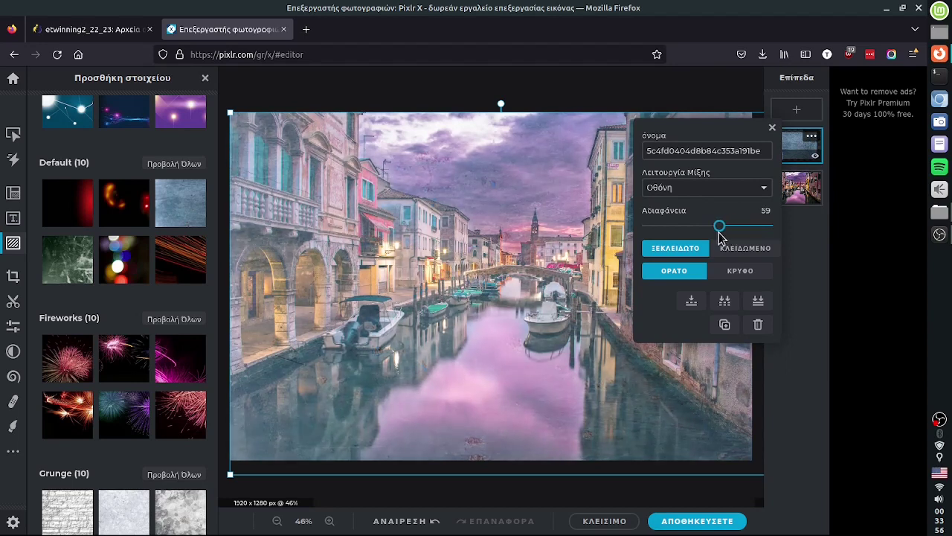
click(711, 187)
click(687, 255)
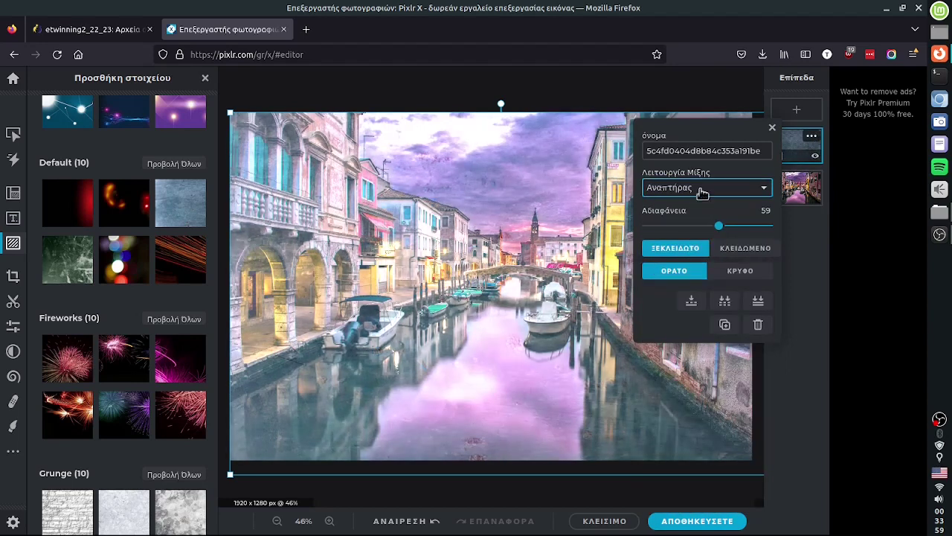
- Change the texture overlay layer's blend mode to Οθόνη and close its layer options
click(699, 187)
click(690, 239)
click(699, 187)
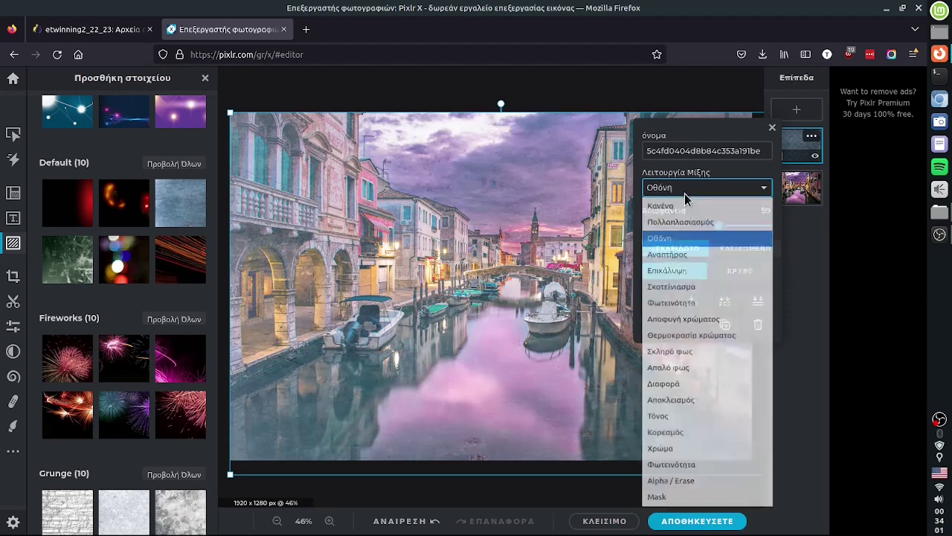
click(688, 239)
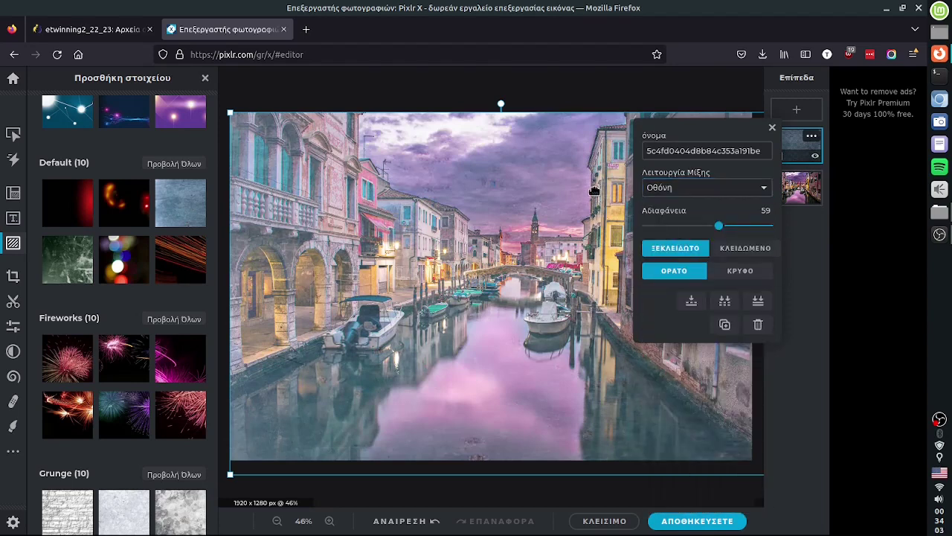
click(772, 130)
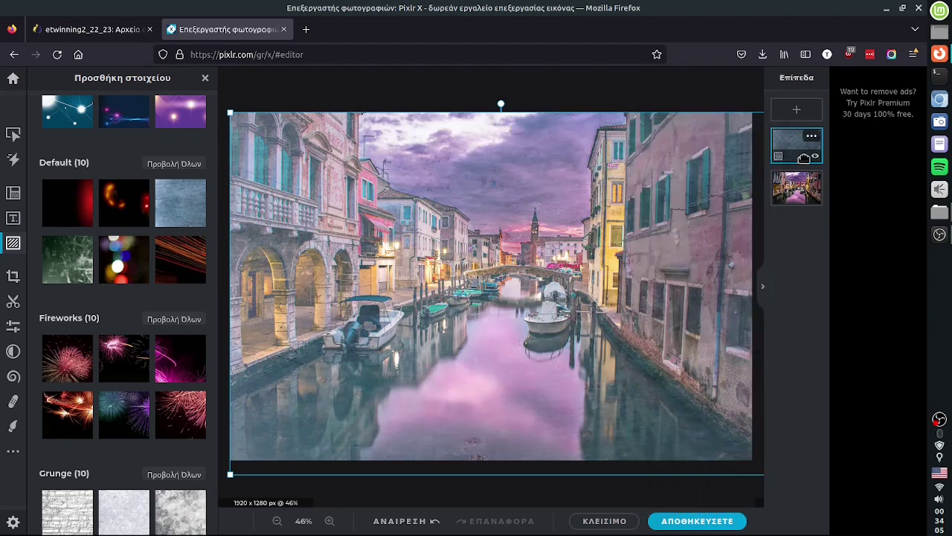
- Hide the canal photo layer to view the texture alone, show it again, and review the texture layer's blending options
click(814, 199)
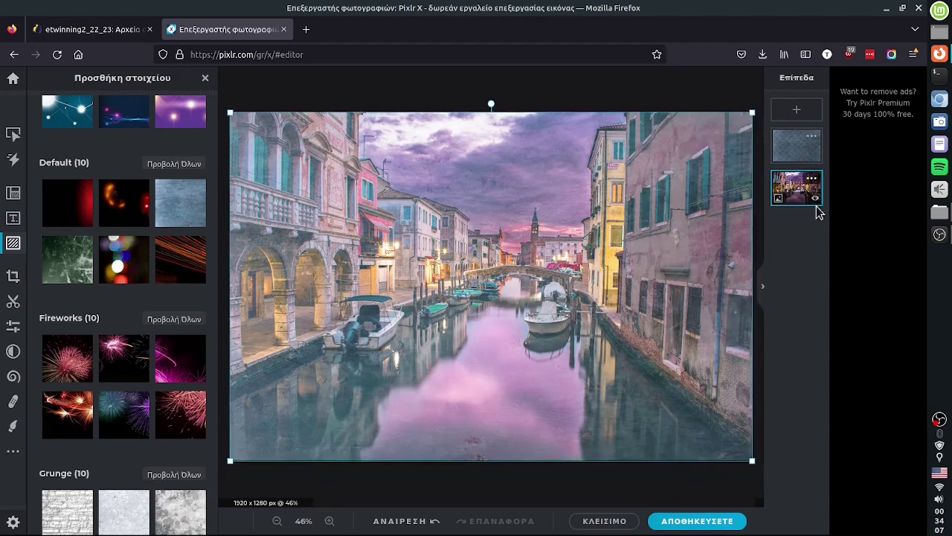
click(815, 199)
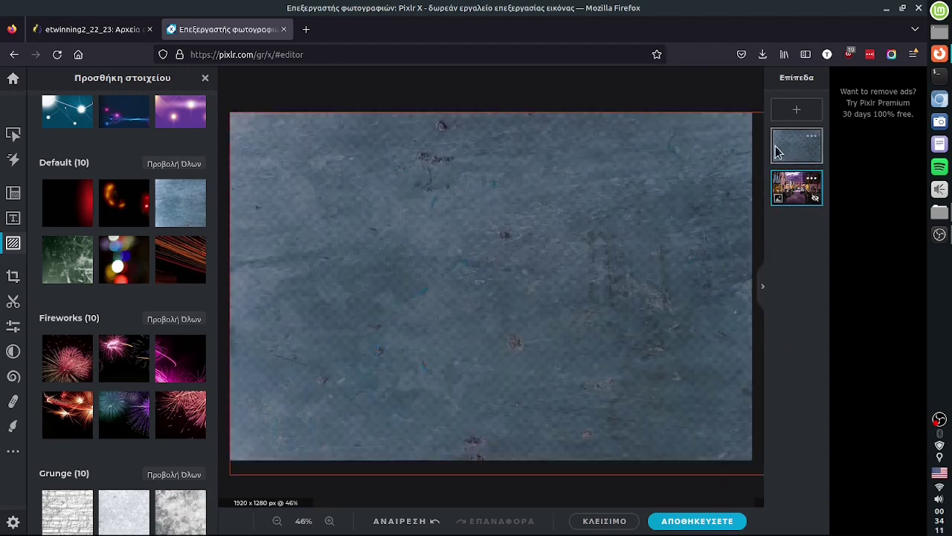
click(815, 201)
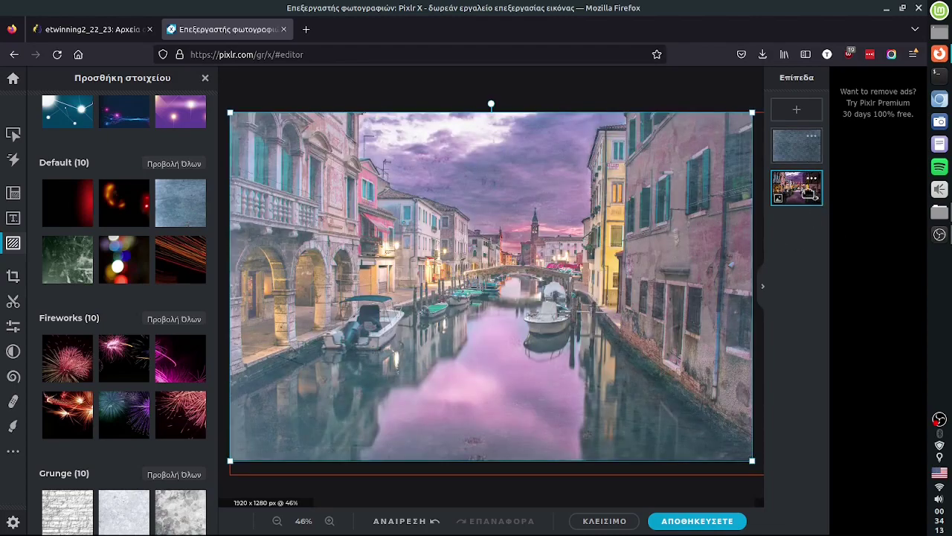
click(812, 135)
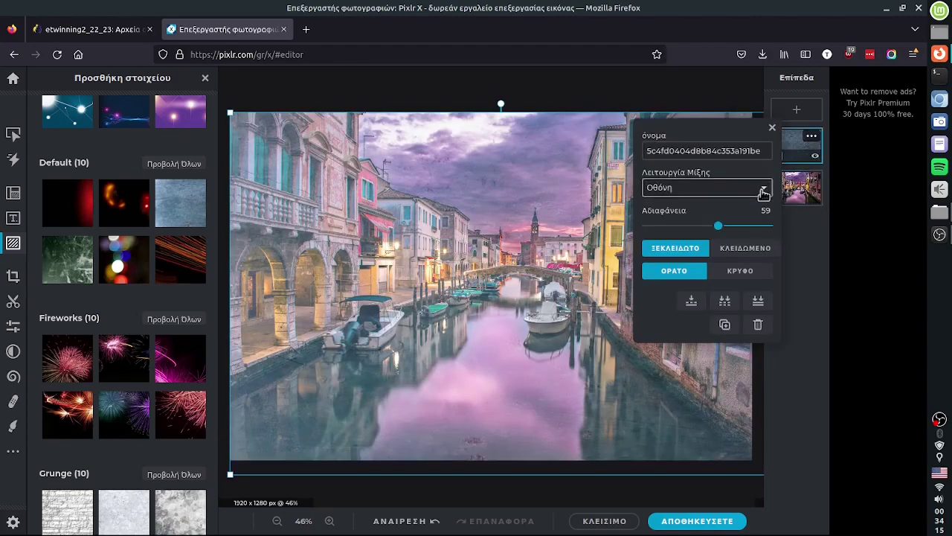
click(772, 128)
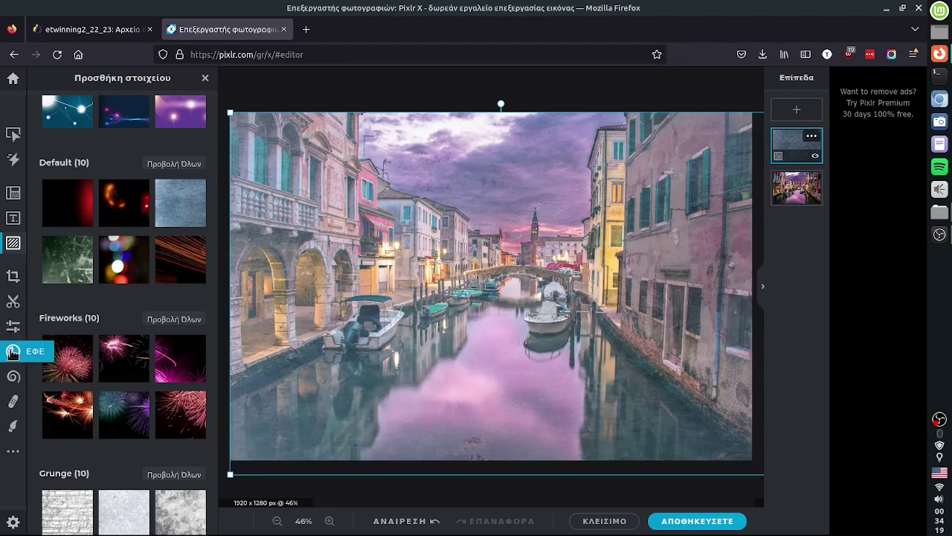
- Open the effects collection with the texture overlay layer selected
click(12, 351)
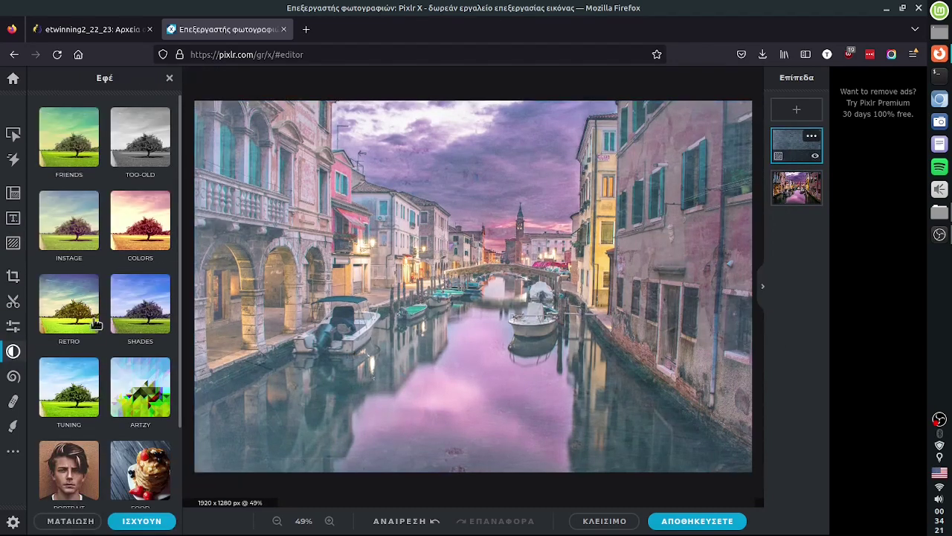